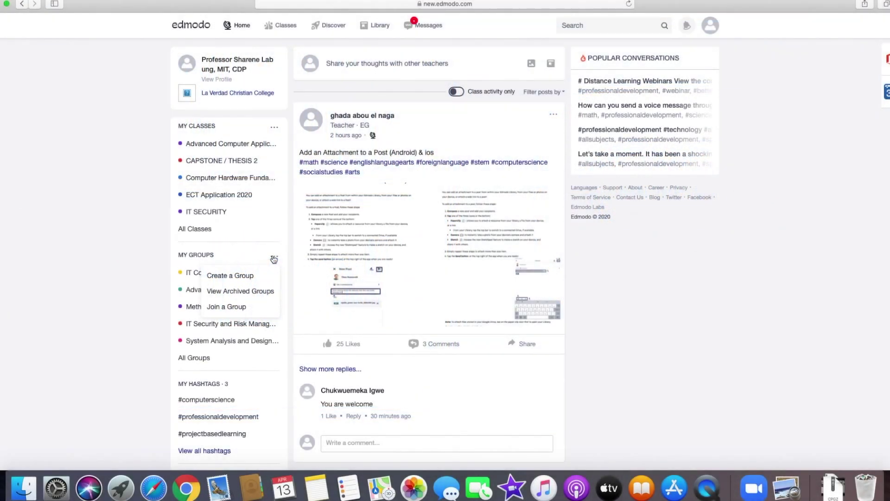
# Start a new class from the My Classes options and enter its name
pyautogui.click(274, 130)
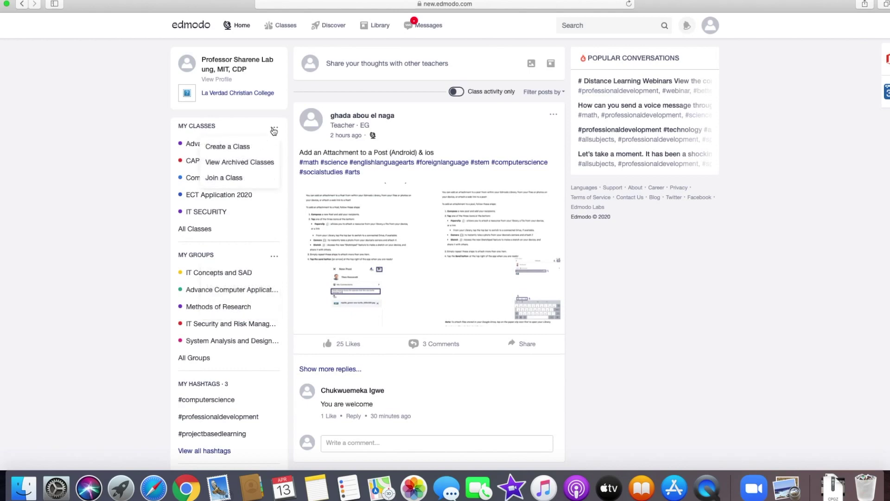
pyautogui.click(237, 145)
pyautogui.click(335, 67)
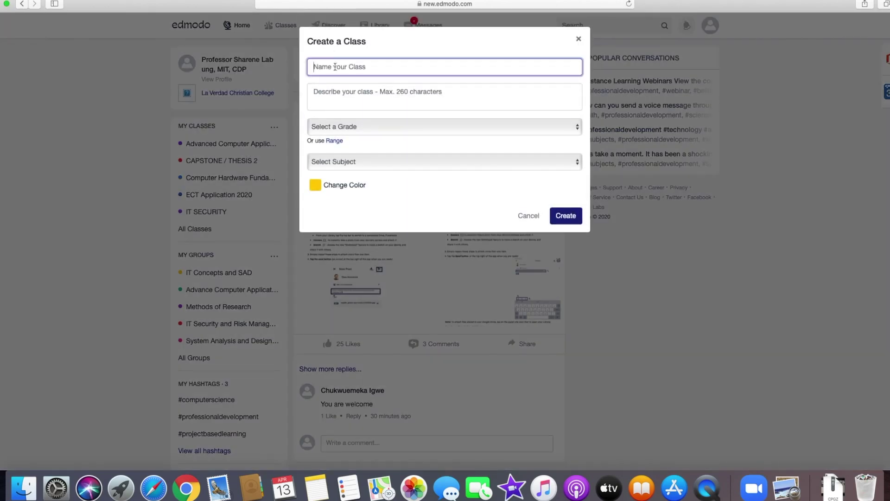
pyautogui.write('System A')
pyautogui.write('nalysis and ')
pyautogui.write('De')
pyautogui.write('sign')
# Set grade Higher Education, subject and sub-subject Computer Technology, and view the colour choices
pyautogui.click(579, 131)
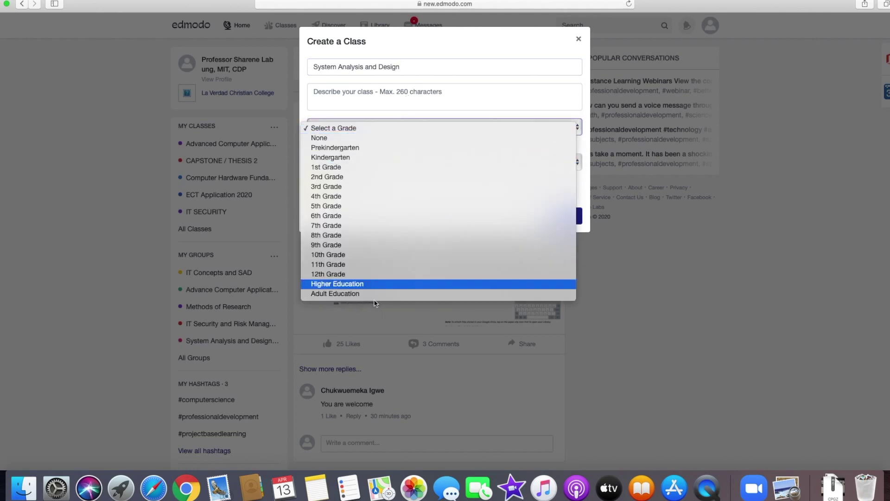
pyautogui.click(369, 285)
pyautogui.click(577, 164)
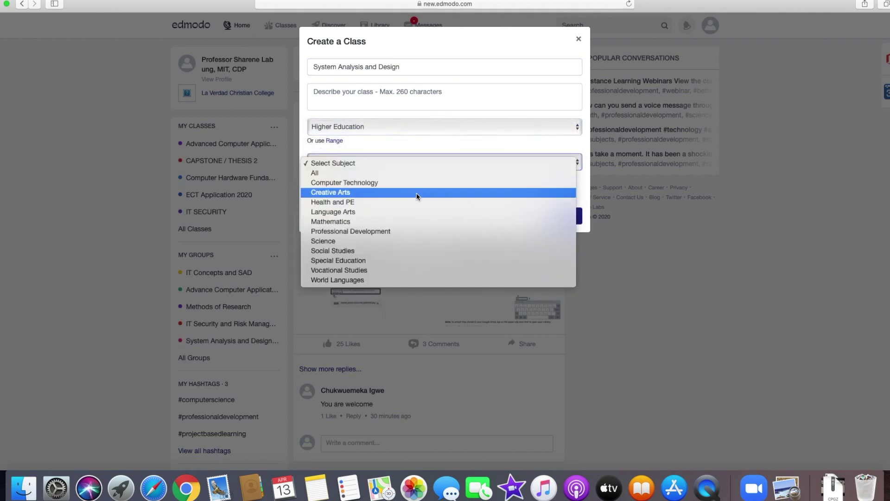
pyautogui.click(491, 181)
pyautogui.click(577, 187)
pyautogui.click(533, 198)
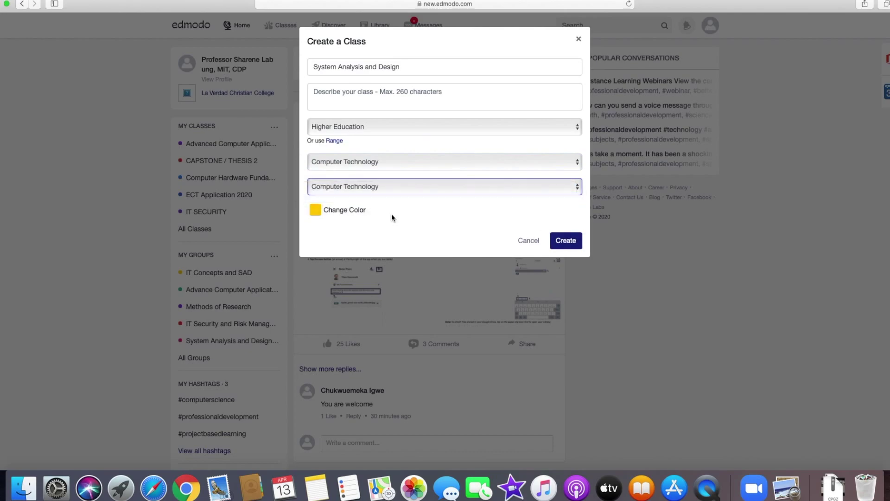
pyautogui.click(316, 213)
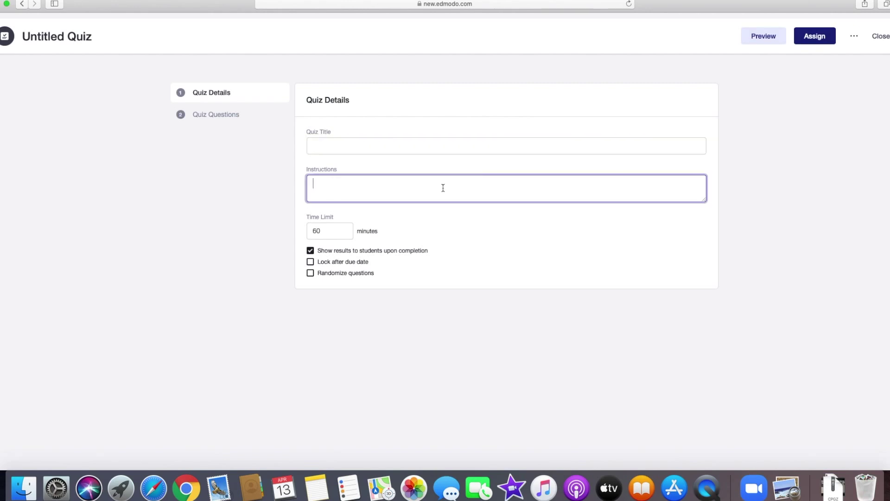
# Make the quiz lock after its due date and randomize questions, then review the question type list unchanged
pyautogui.click(332, 230)
pyautogui.click(310, 261)
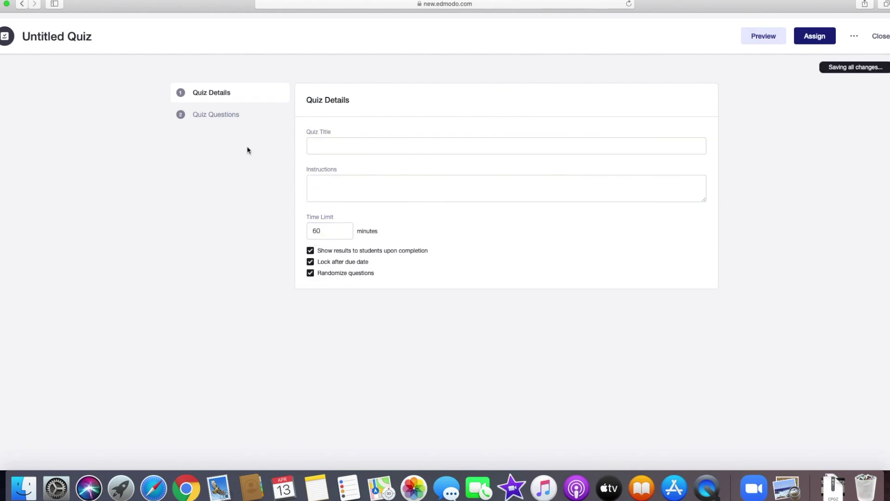
pyautogui.click(220, 117)
pyautogui.click(465, 142)
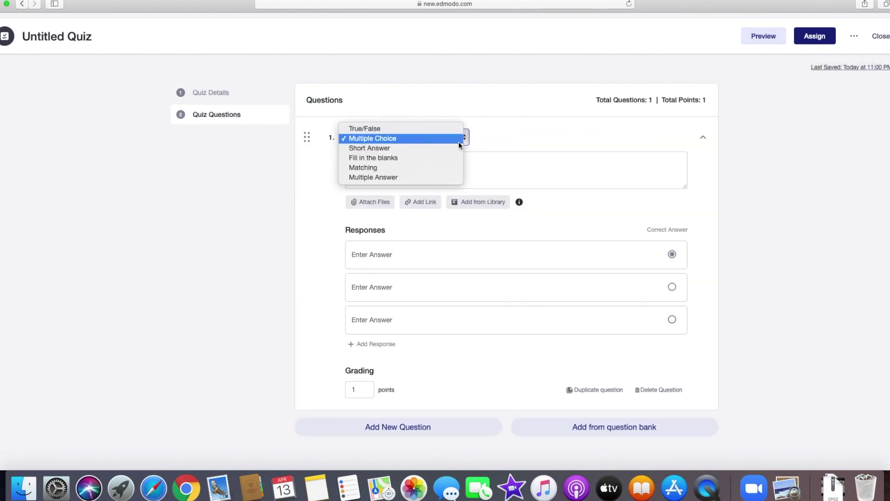
pyautogui.click(509, 175)
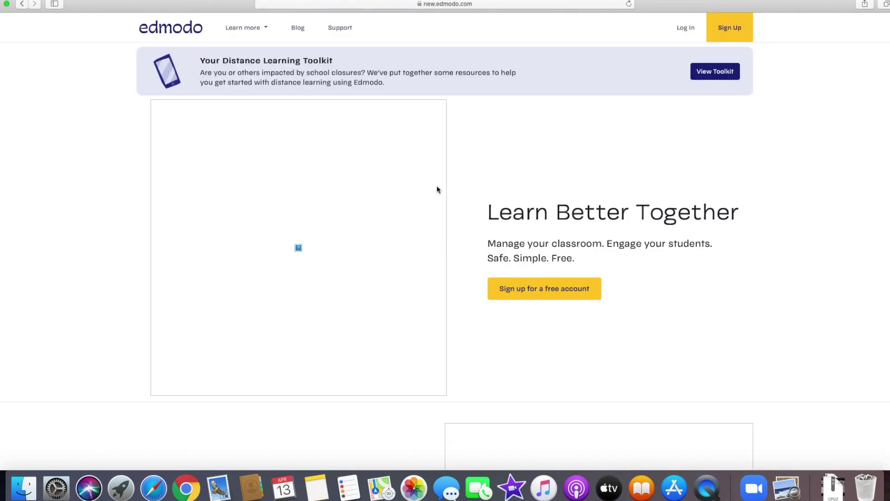
# Start an Edmodo sign-up as a Teacher Account and view the signup form
pyautogui.click(730, 37)
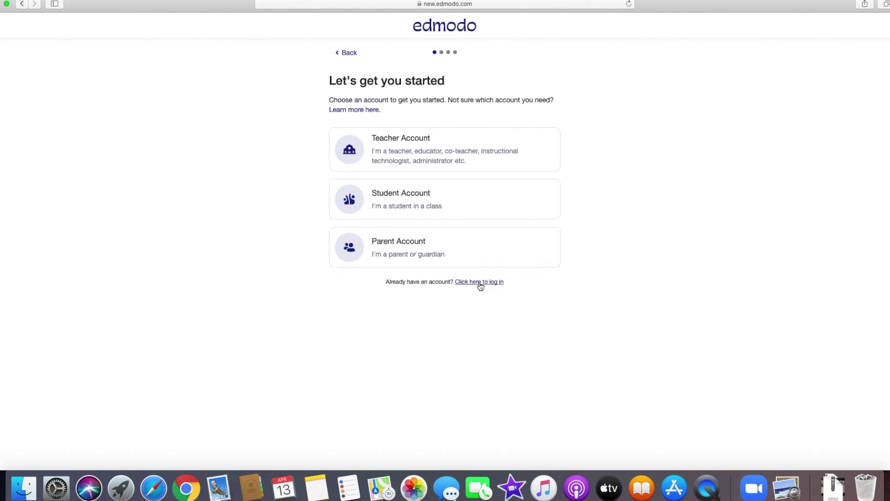
pyautogui.click(395, 158)
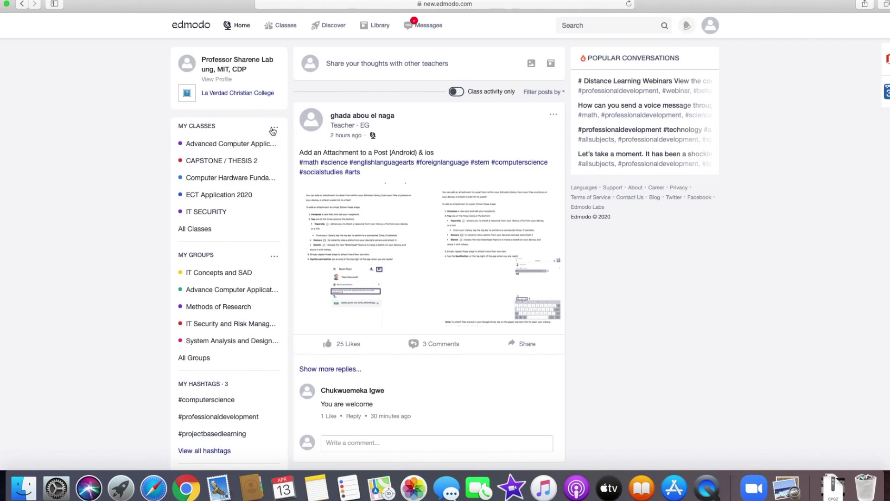
# Browse the class and group options, start a new class and name it System Analysis and Design
pyautogui.click(273, 132)
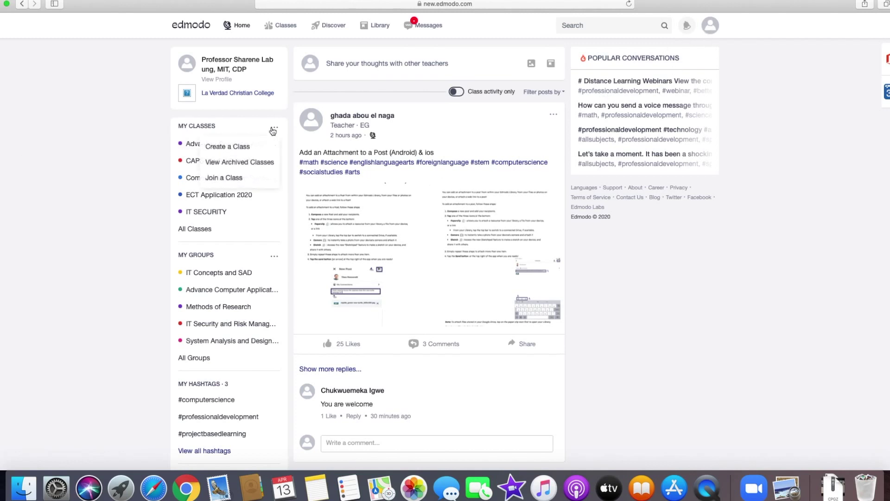
pyautogui.click(274, 259)
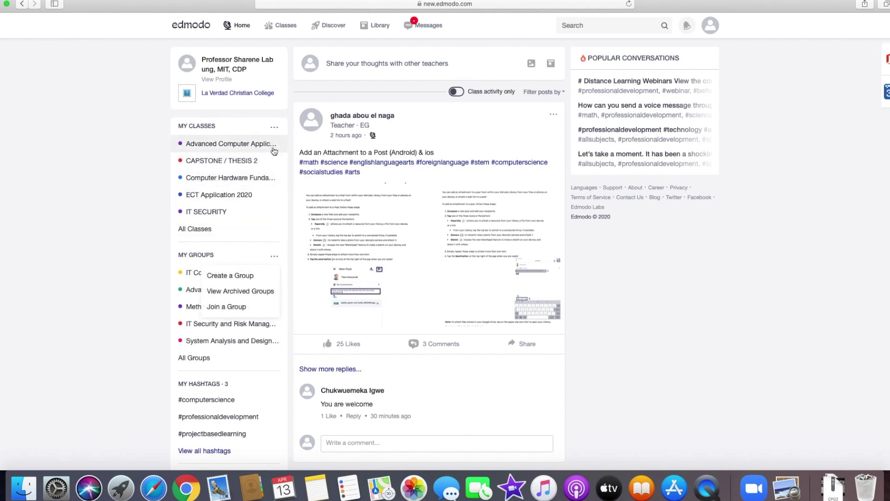
pyautogui.click(273, 131)
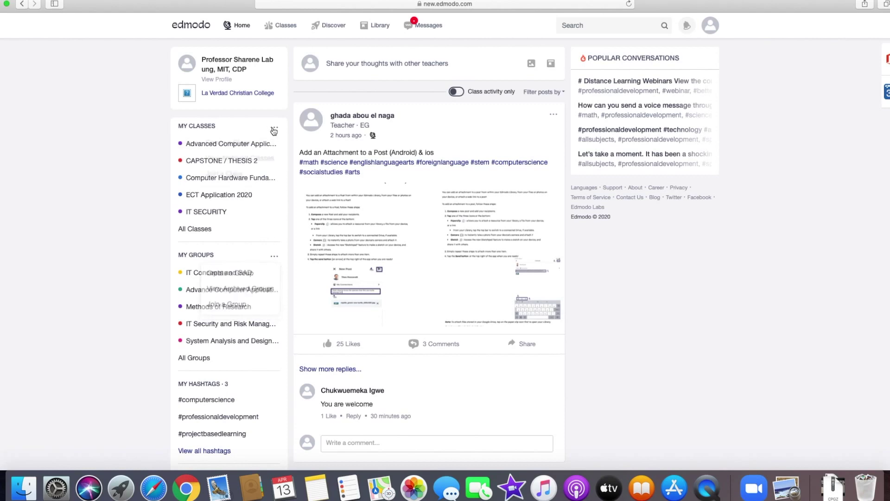
pyautogui.click(246, 152)
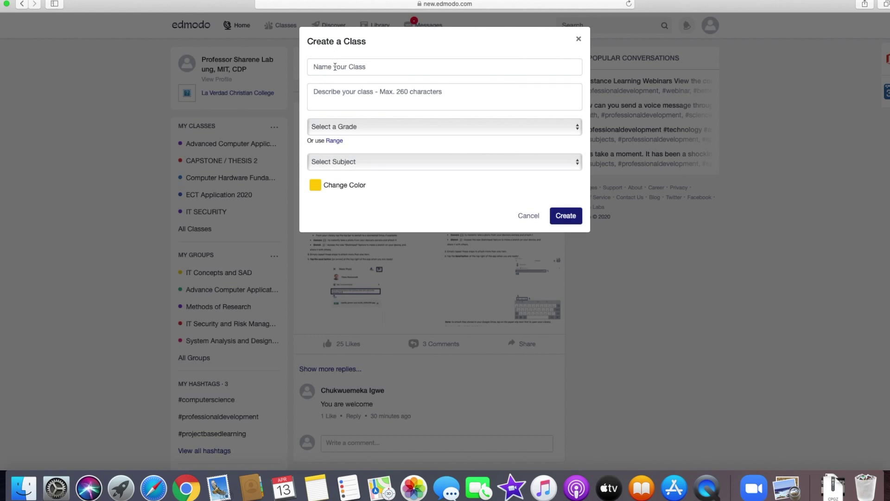
pyautogui.click(334, 66)
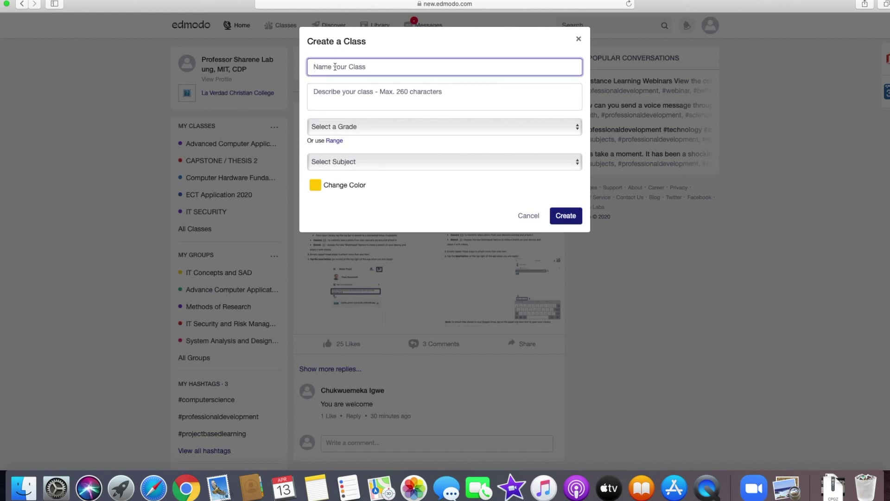
pyautogui.write('Sys')
pyautogui.write('tem')
pyautogui.write('Design')
# Set Higher Education, Computer Technology subject and sub-subject, purple colour, and create the class
pyautogui.click(577, 132)
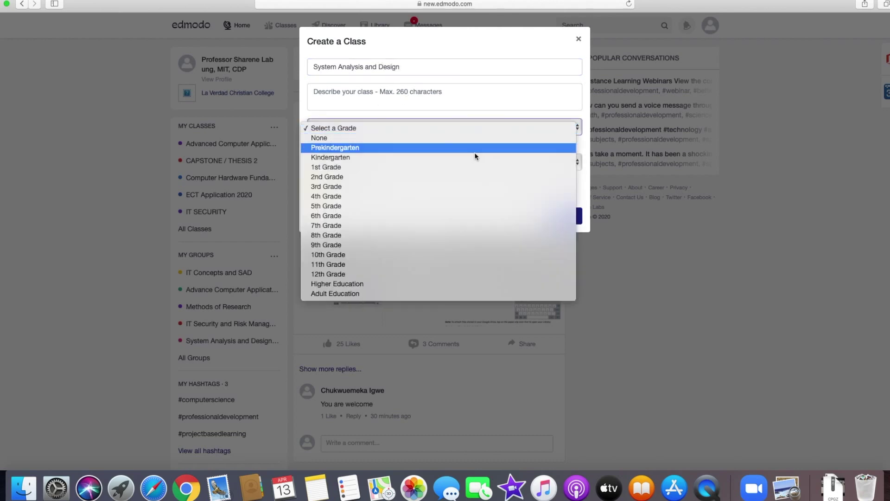
pyautogui.click(369, 285)
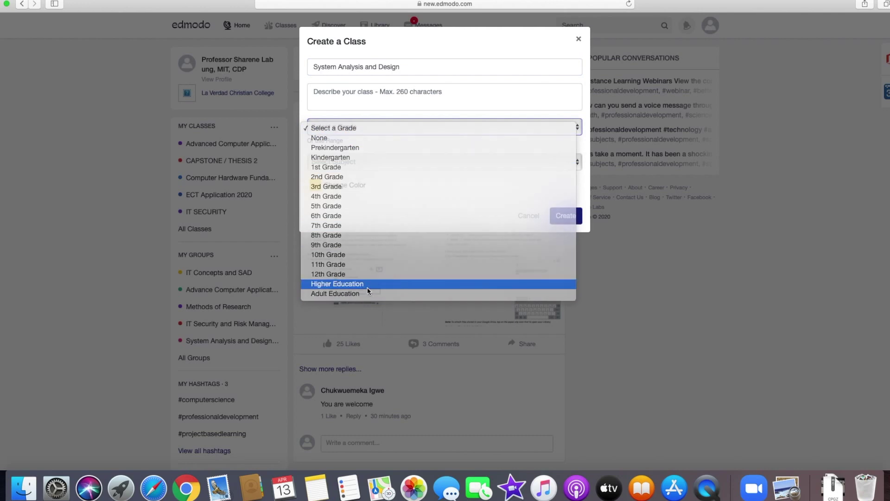
pyautogui.click(577, 165)
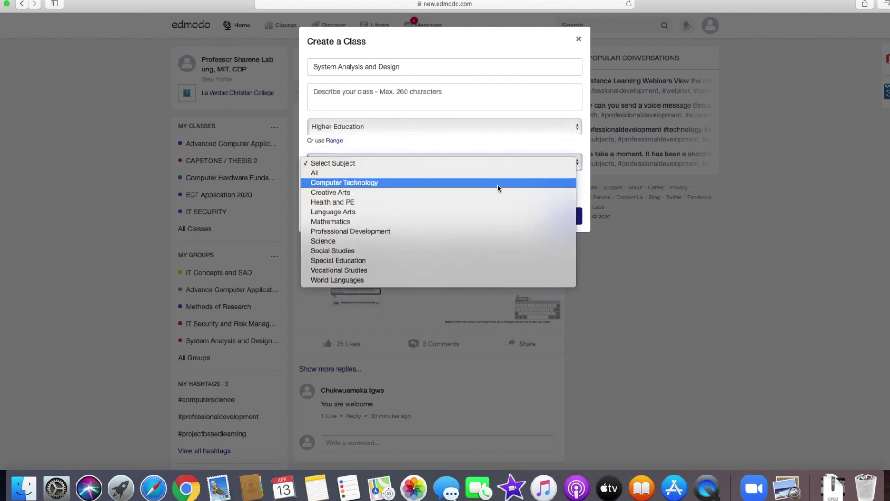
pyautogui.click(418, 184)
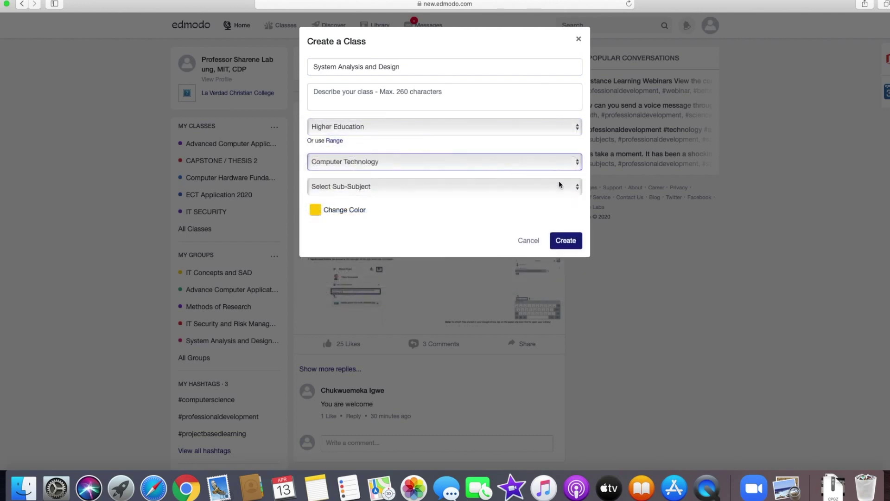
pyautogui.click(578, 187)
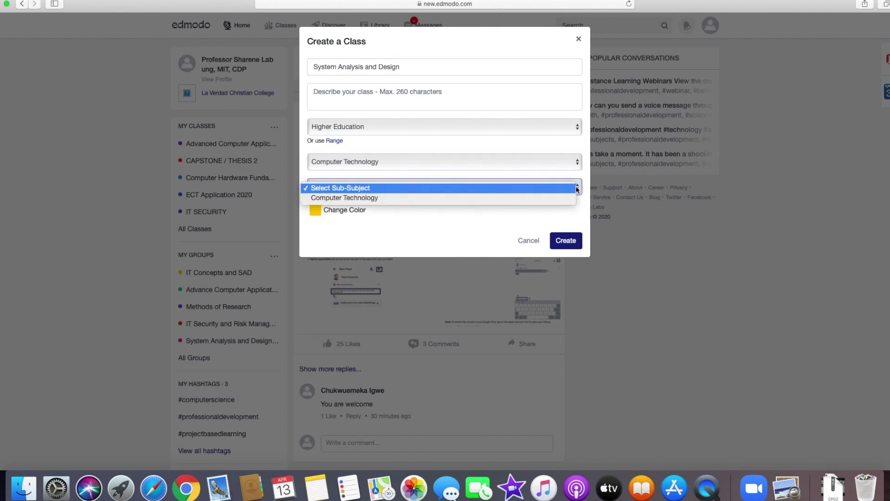
pyautogui.click(530, 201)
pyautogui.click(314, 215)
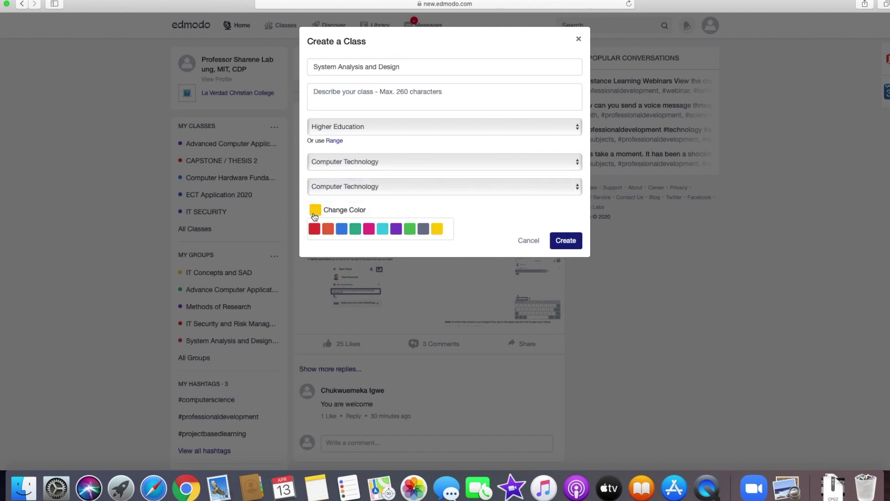
pyautogui.click(396, 229)
pyautogui.click(561, 242)
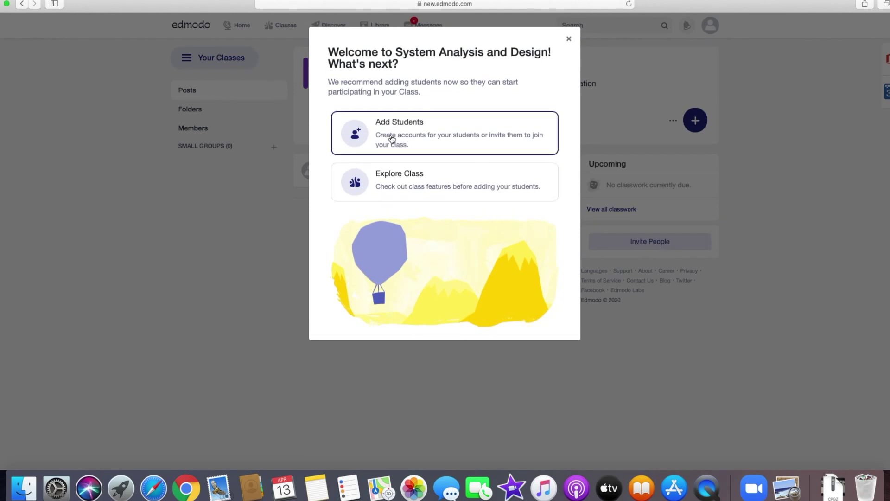
# From Add Students, view the other invite ways and lock the class code
pyautogui.click(392, 142)
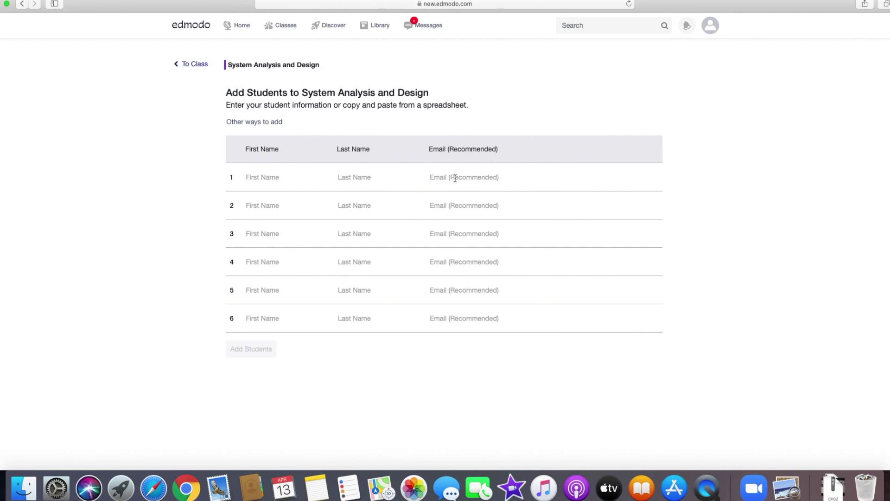
pyautogui.click(235, 123)
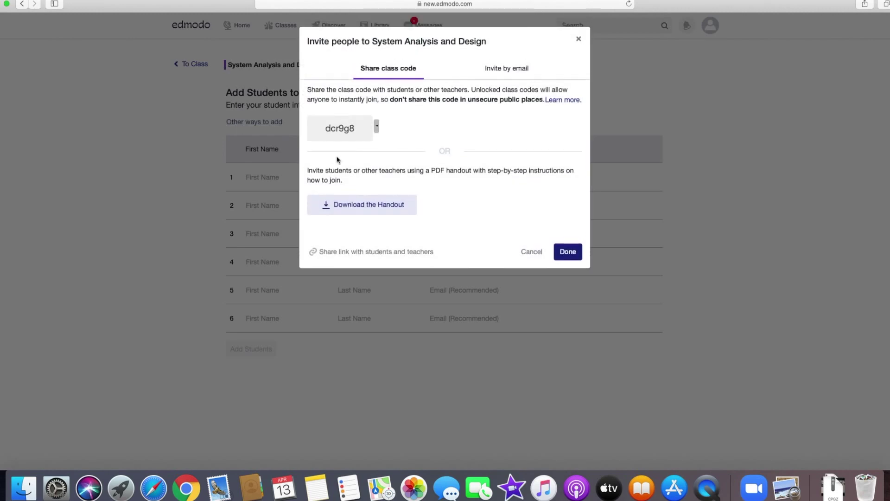
pyautogui.click(377, 130)
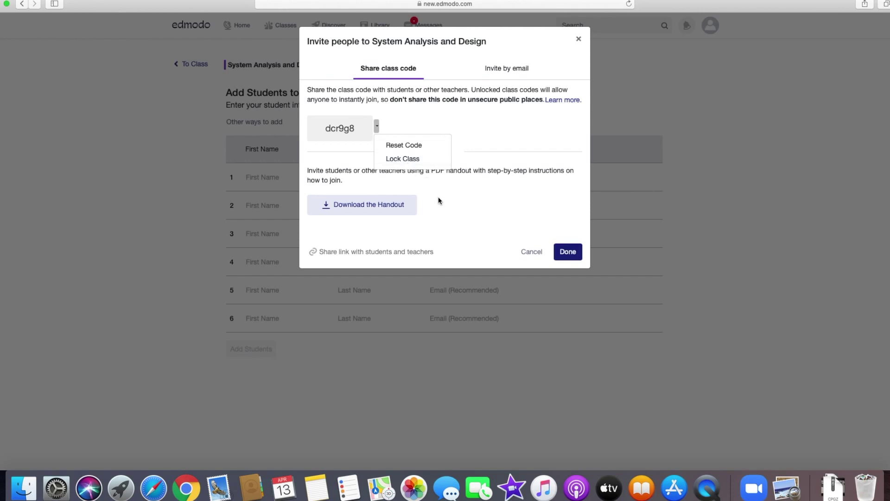
pyautogui.click(409, 160)
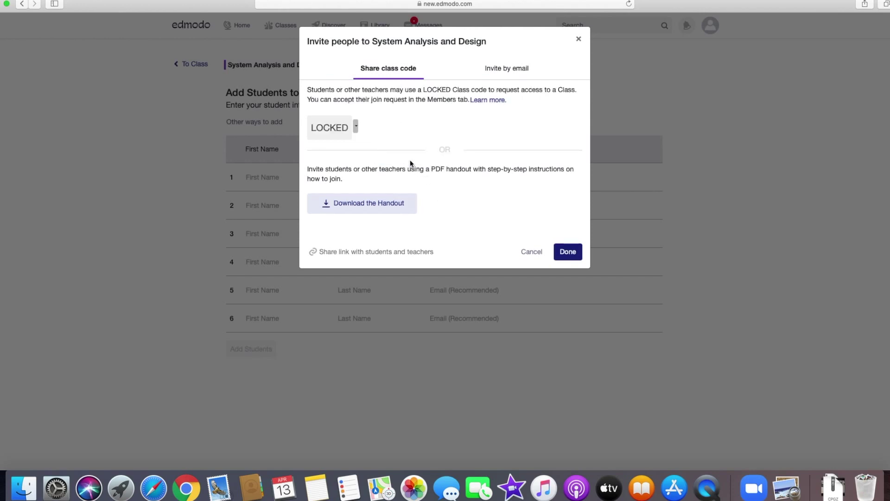
# Unlock the class code again, cancel the invite window and return to the class page
pyautogui.click(356, 128)
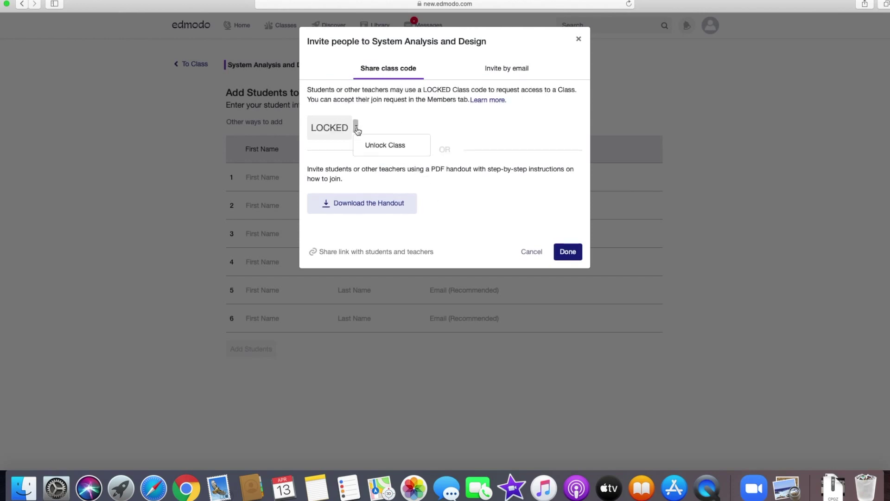
pyautogui.click(379, 149)
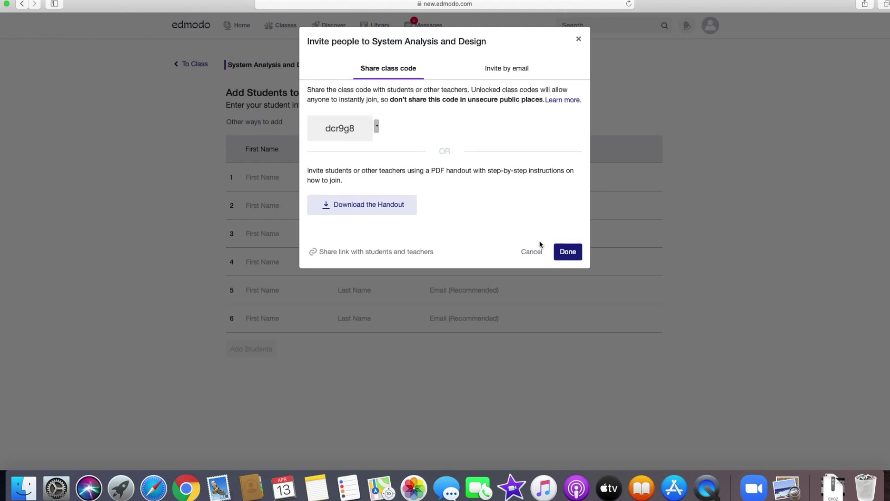
pyautogui.click(568, 253)
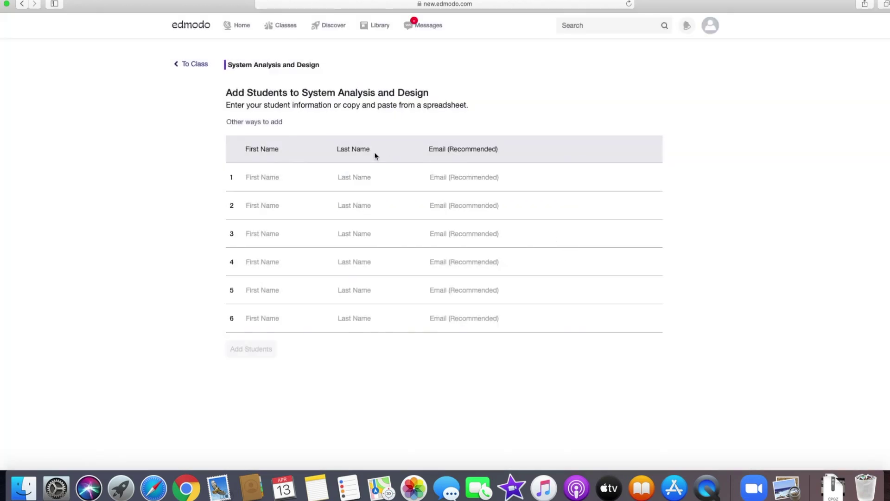
pyautogui.click(186, 64)
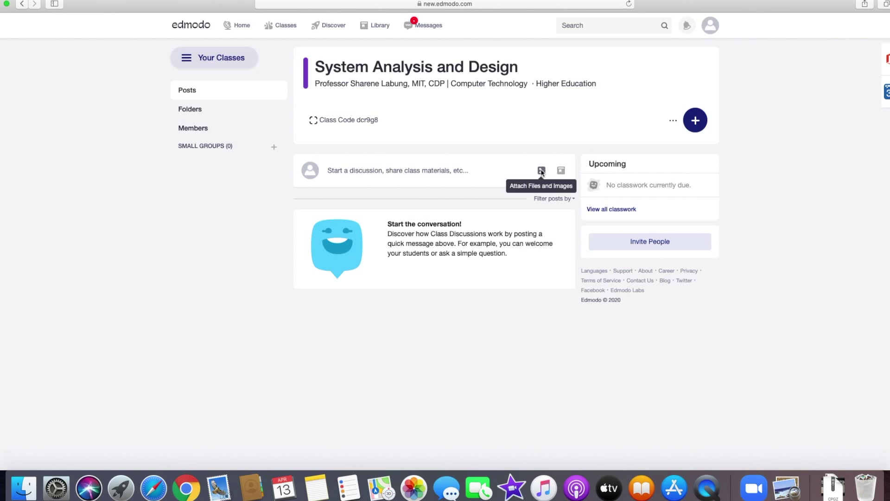
# Bring up the attachment file picker for a class post without choosing a file
pyautogui.click(541, 171)
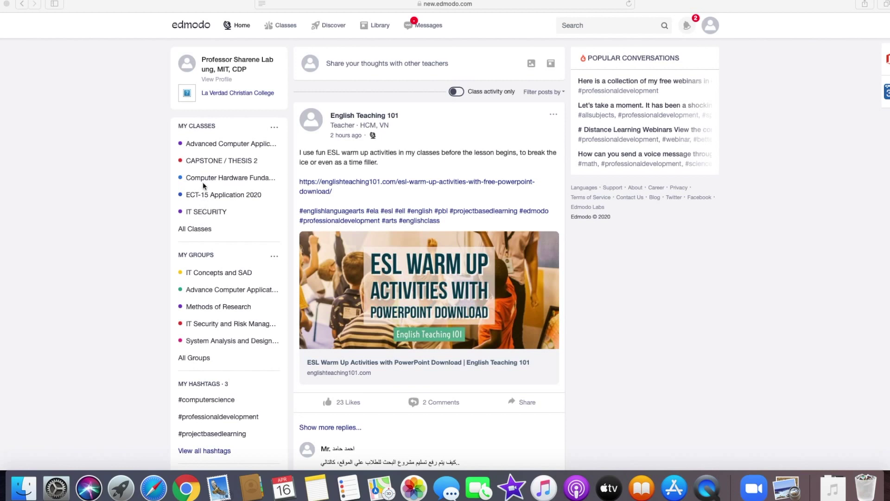
# Show all of the teacher's classes on the My Classes page
pyautogui.click(192, 233)
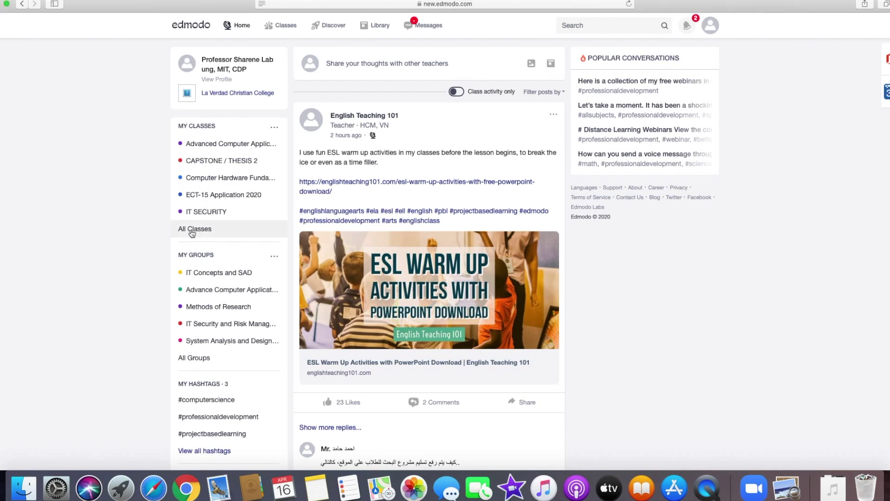
pyautogui.click(197, 231)
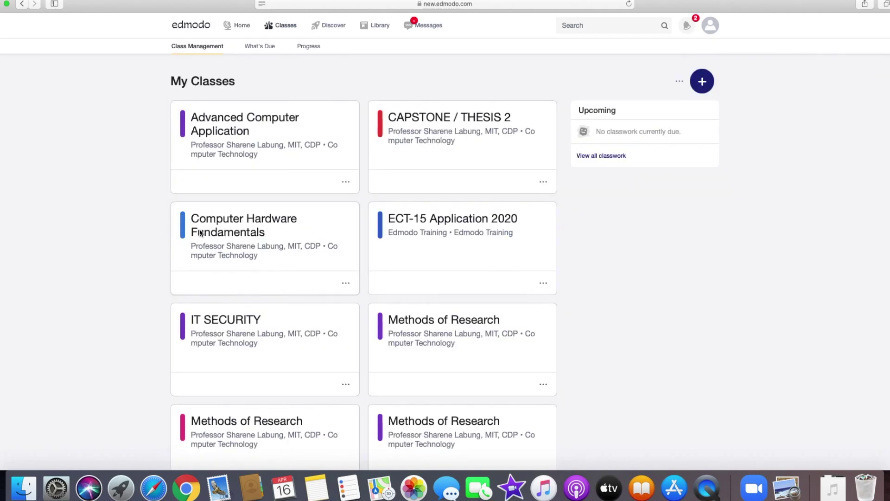
pyautogui.scroll(-2, 257, 229)
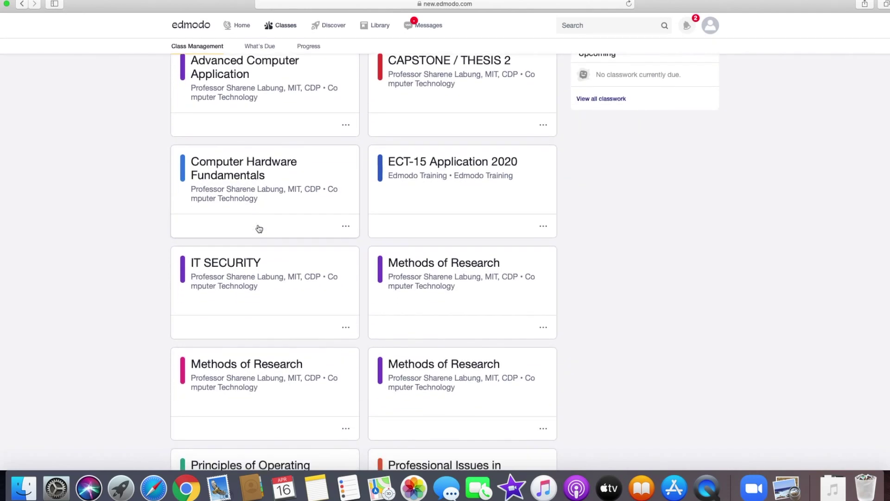
pyautogui.scroll(-2, 259, 229)
pyautogui.scroll(-2, 259, 229)
pyautogui.scroll(-4, 259, 229)
pyautogui.scroll(-3, 259, 229)
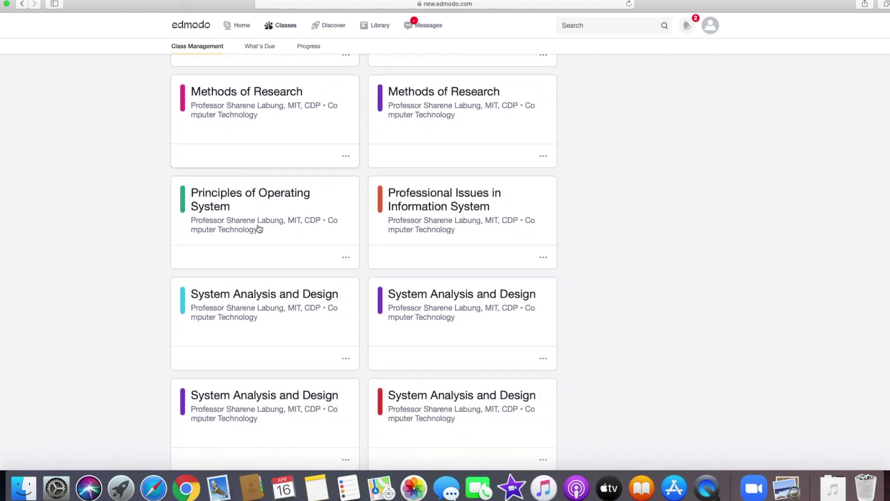
pyautogui.scroll(-1, 259, 229)
pyautogui.scroll(-2, 259, 229)
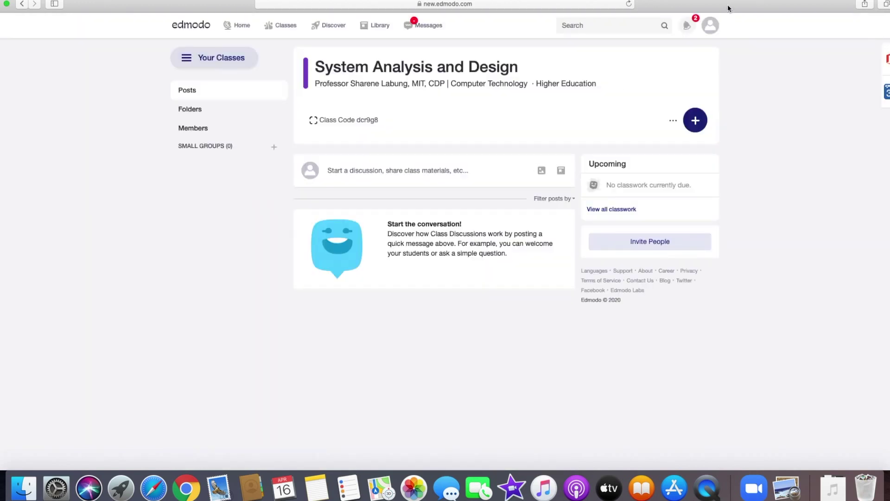
# From the class settings and + menu, choose Load Existing Assignment and cancel it
pyautogui.click(673, 124)
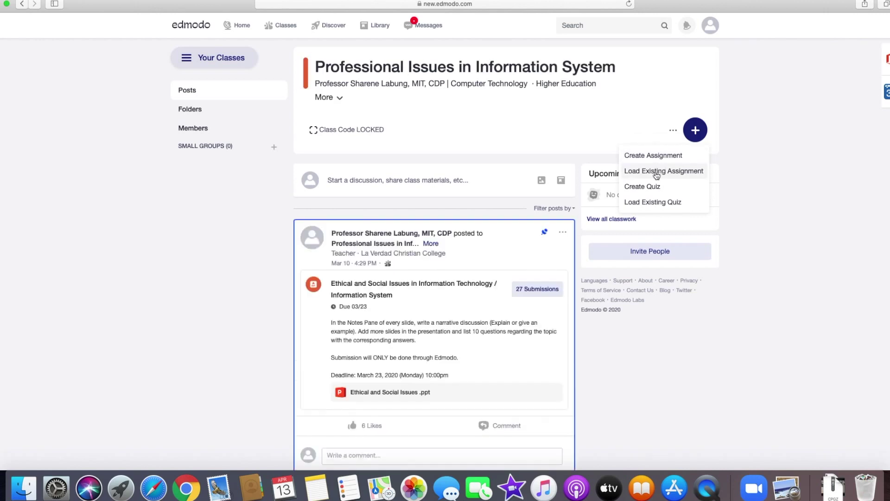
pyautogui.click(655, 173)
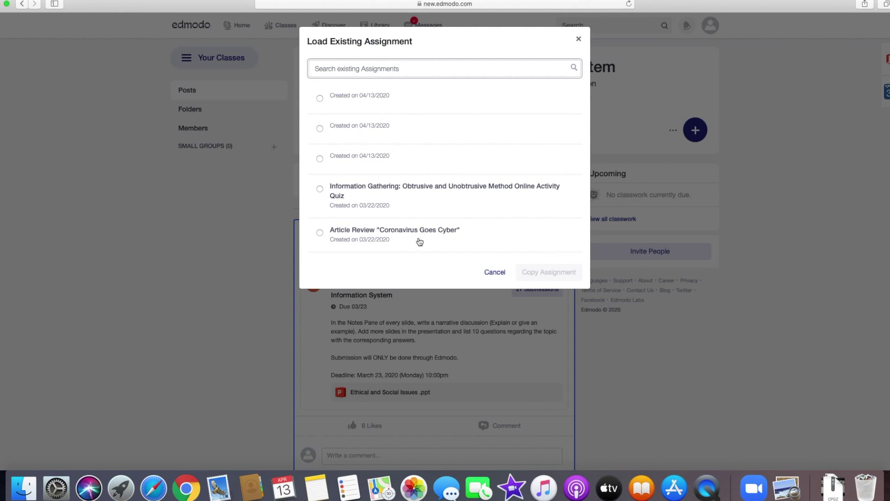
pyautogui.click(493, 274)
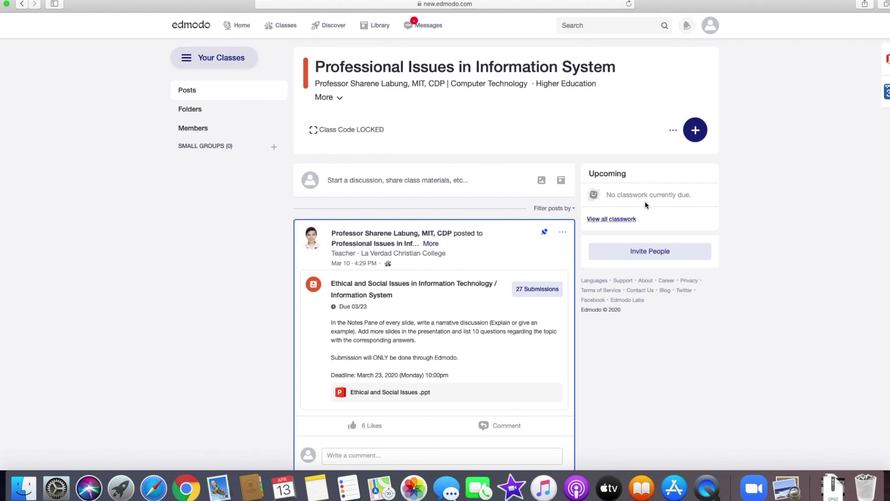
# Create a new quiz, visit its title, instructions and time limit, lock it after the due date and move to its questions
pyautogui.click(691, 134)
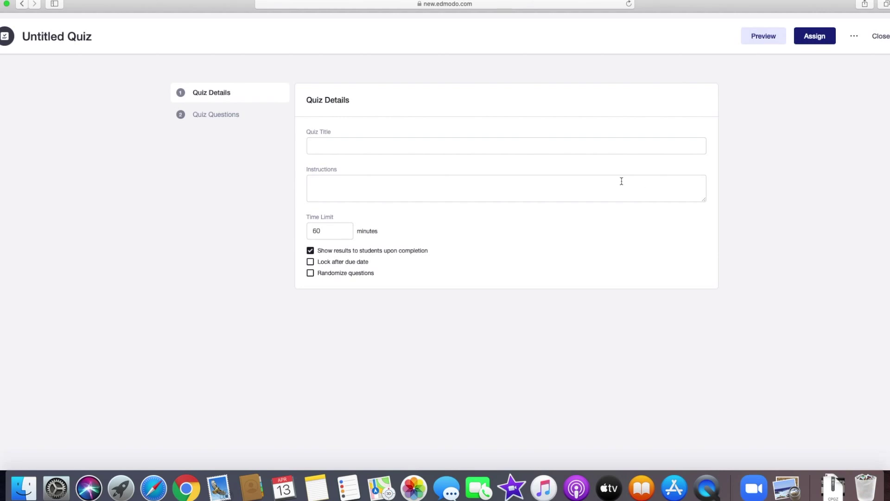
pyautogui.click(450, 146)
pyautogui.click(443, 188)
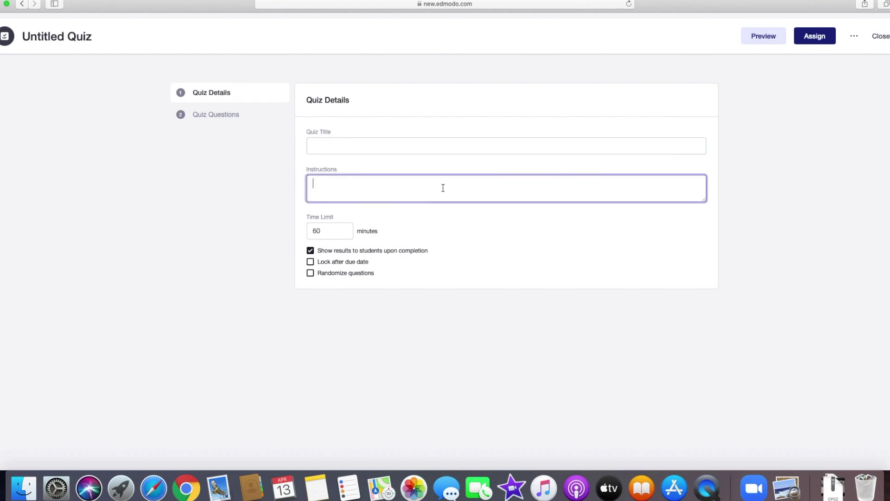
pyautogui.click(331, 233)
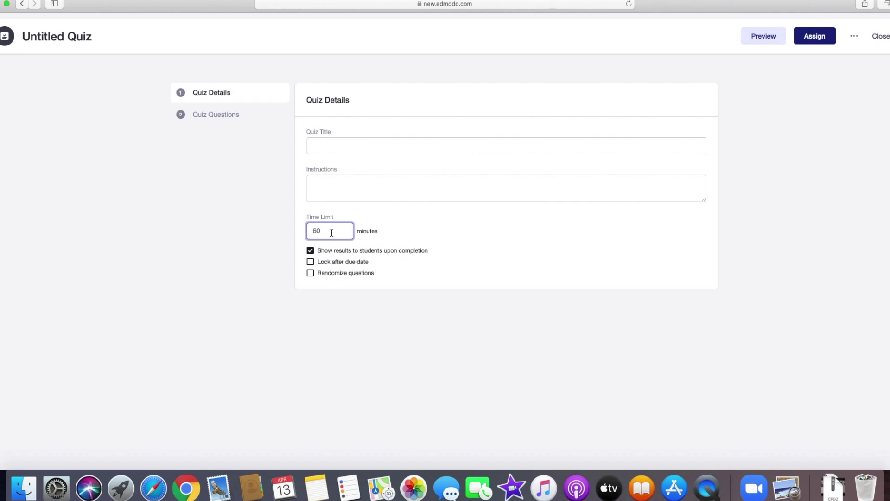
pyautogui.click(311, 264)
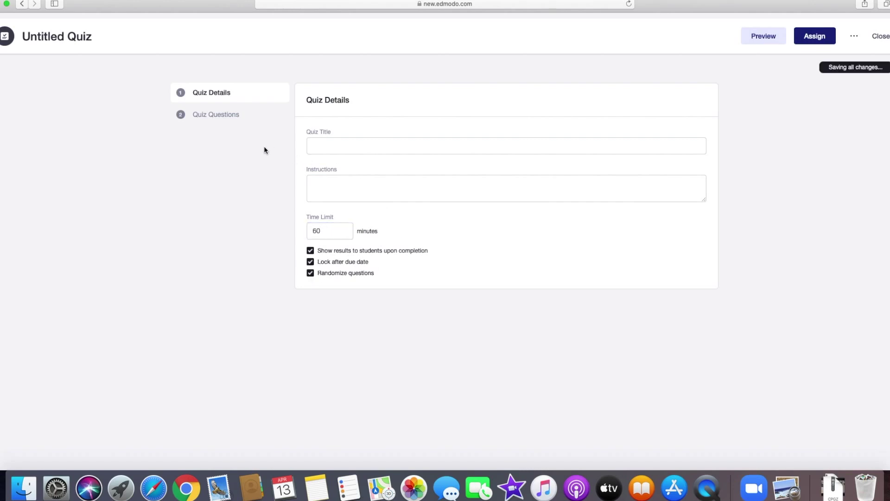
pyautogui.click(222, 118)
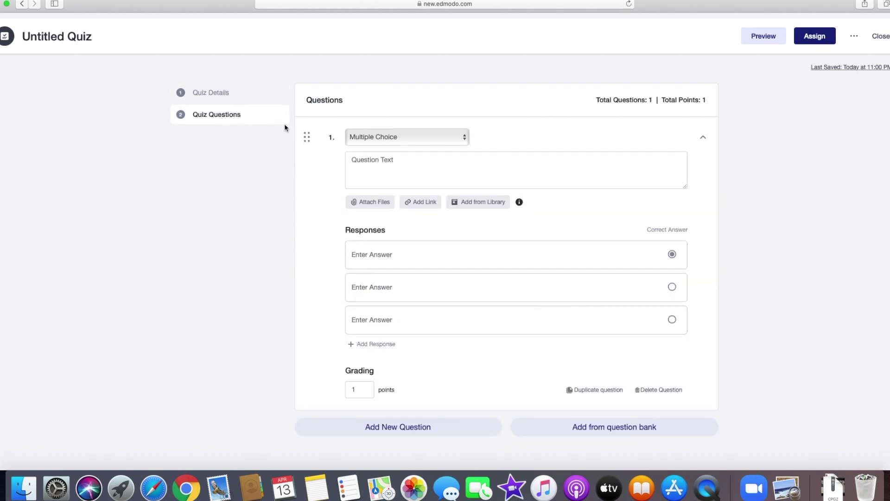
# Review the question types unchanged and mark the third response as the correct answer
pyautogui.click(464, 143)
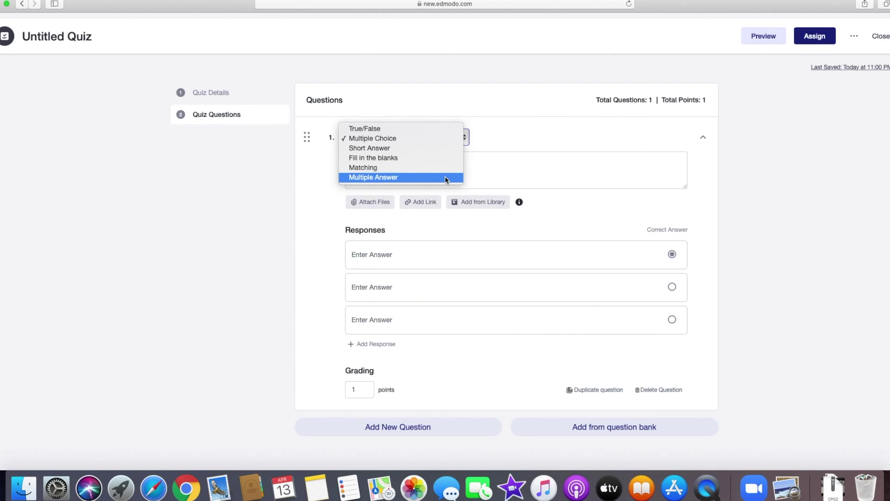
pyautogui.click(509, 176)
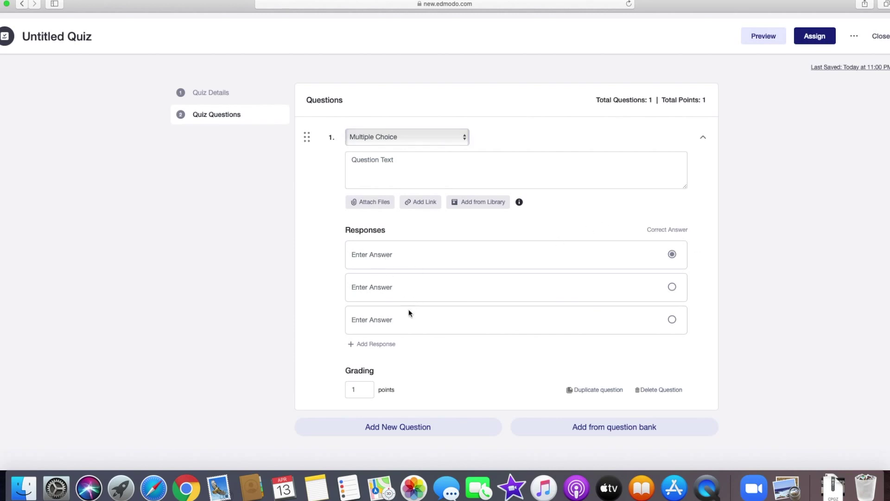
pyautogui.click(673, 288)
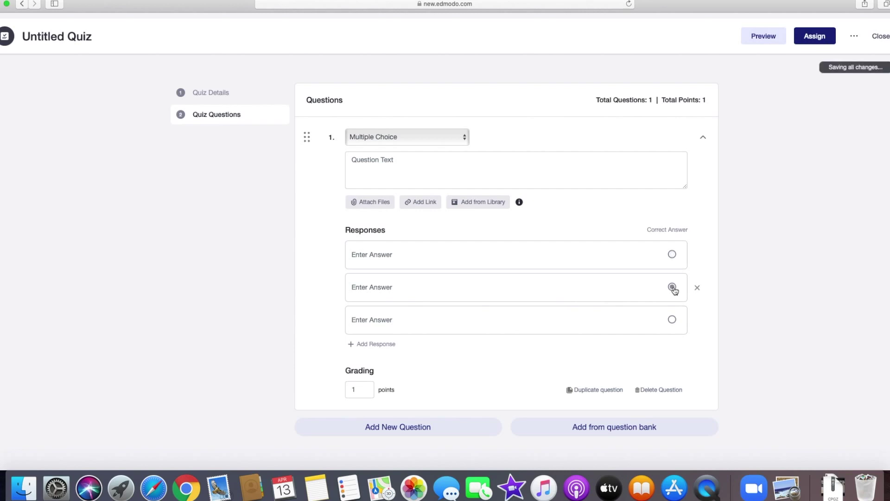
pyautogui.click(672, 321)
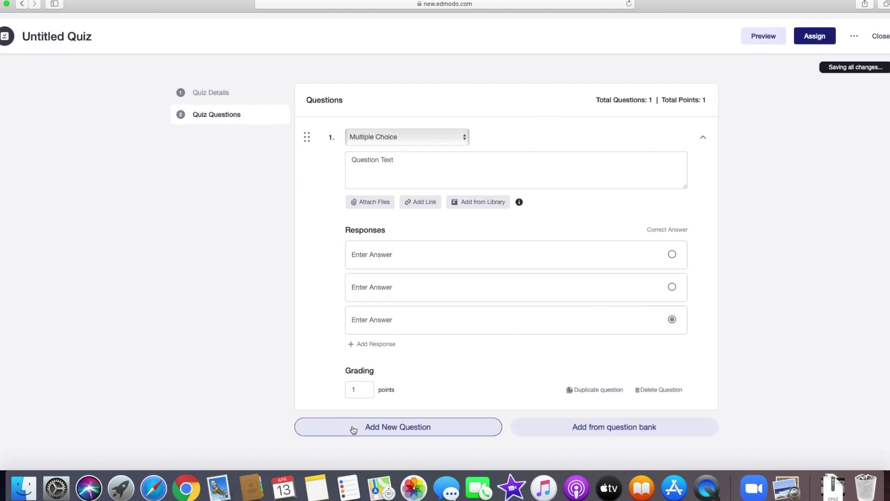
# Make the first question worth 2 points and add a second multiple-choice question
pyautogui.click(362, 390)
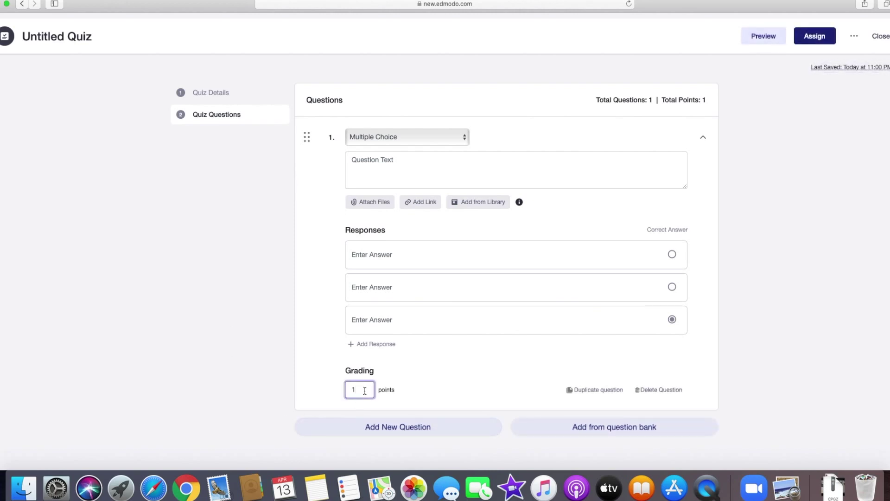
pyautogui.press('BackSpace')
pyautogui.write('2')
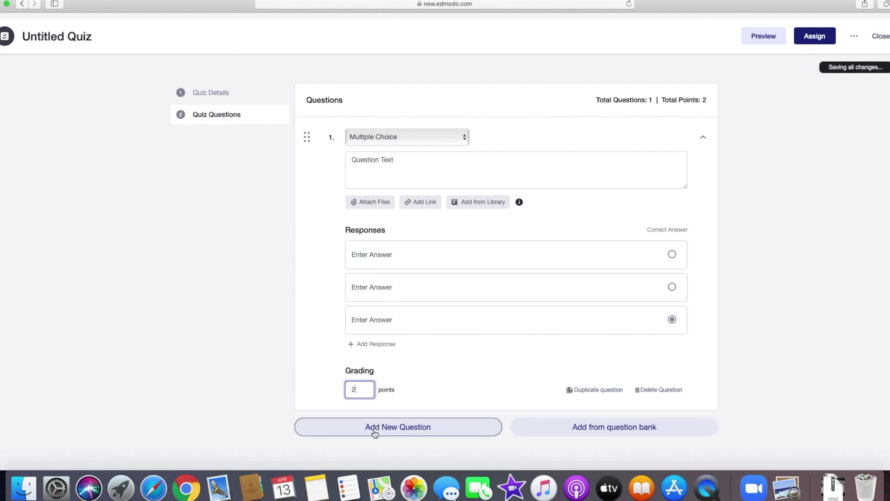
pyautogui.click(375, 433)
pyautogui.click(376, 427)
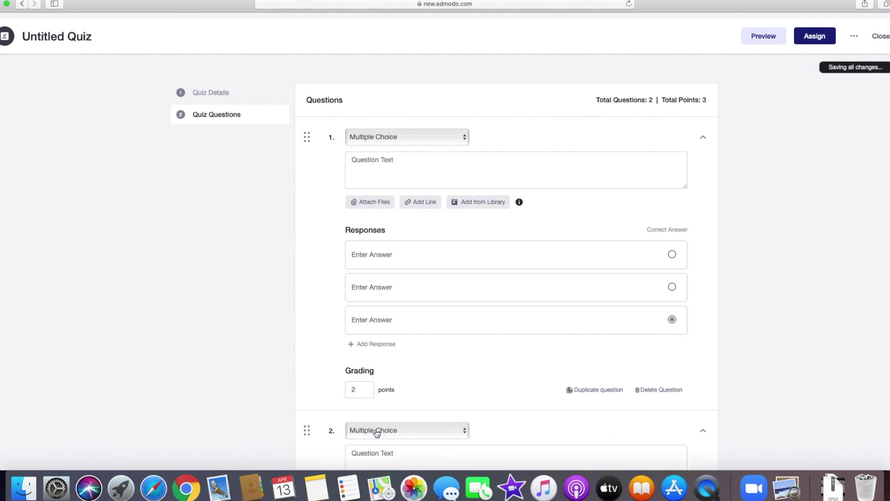
pyautogui.scroll(-1, 406, 411)
pyautogui.scroll(-3, 407, 411)
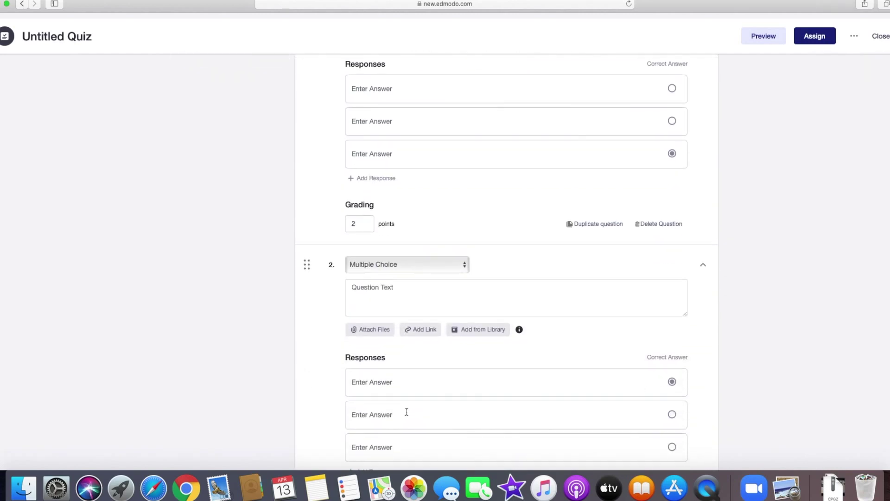
pyautogui.scroll(-2, 406, 412)
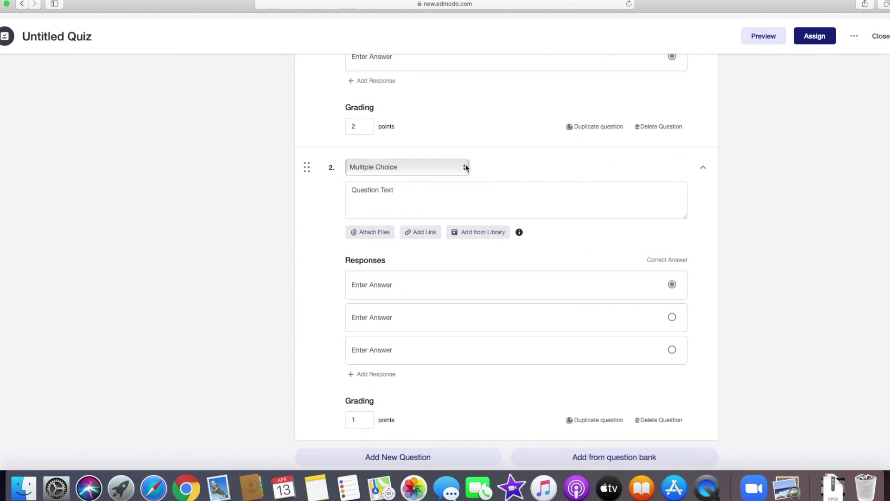
# Make question 2 a True/False question and start its question text
pyautogui.click(465, 167)
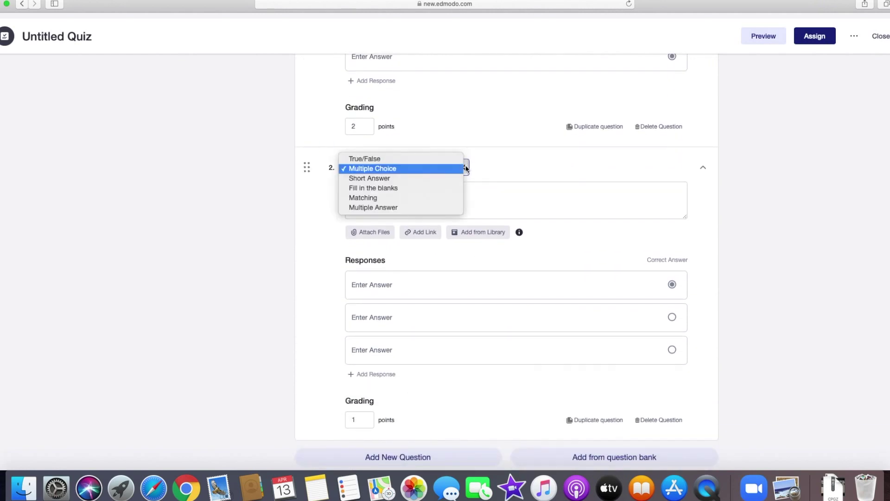
pyautogui.click(428, 158)
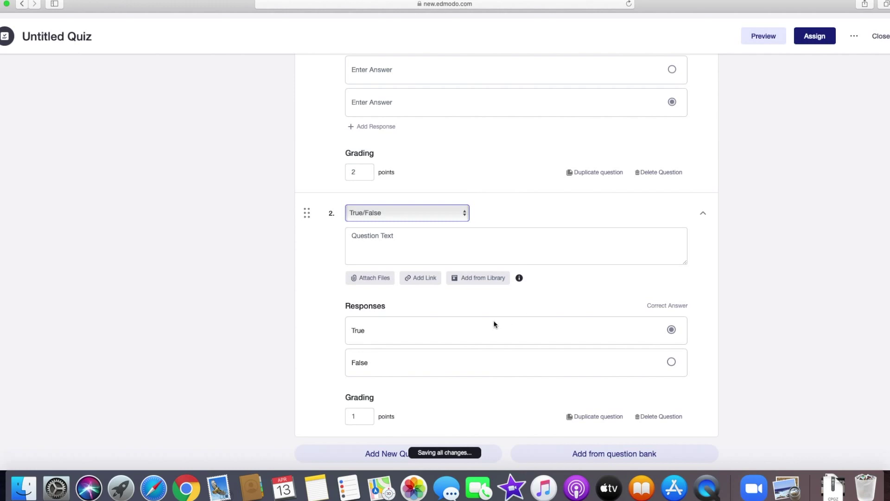
pyautogui.click(387, 239)
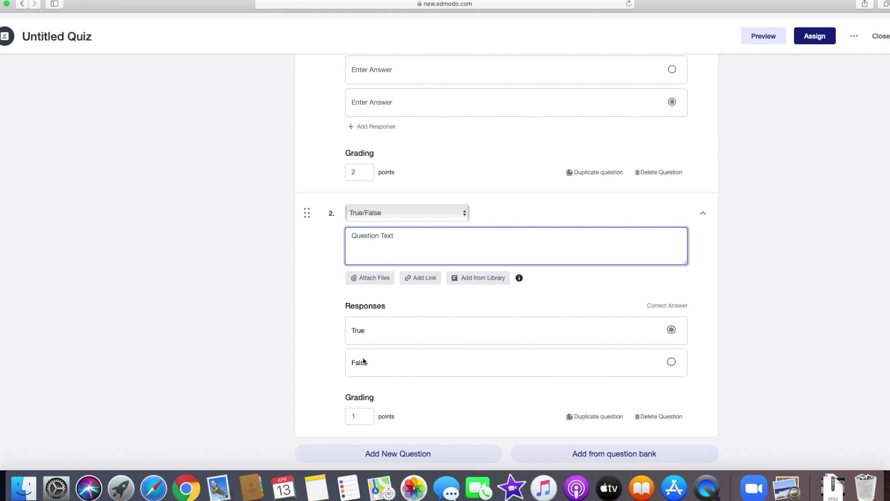
# Cancel the file attachment and save Untitled Quiz to the Library, returning to the class page
pyautogui.click(362, 279)
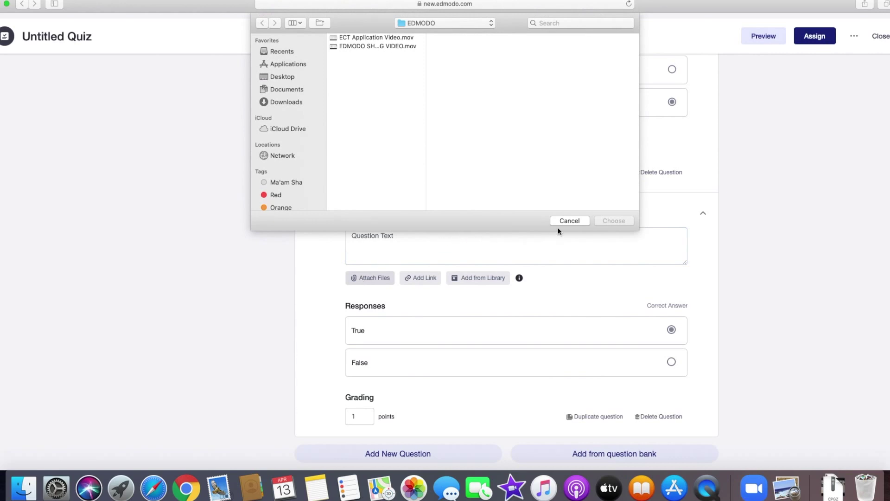
pyautogui.click(569, 221)
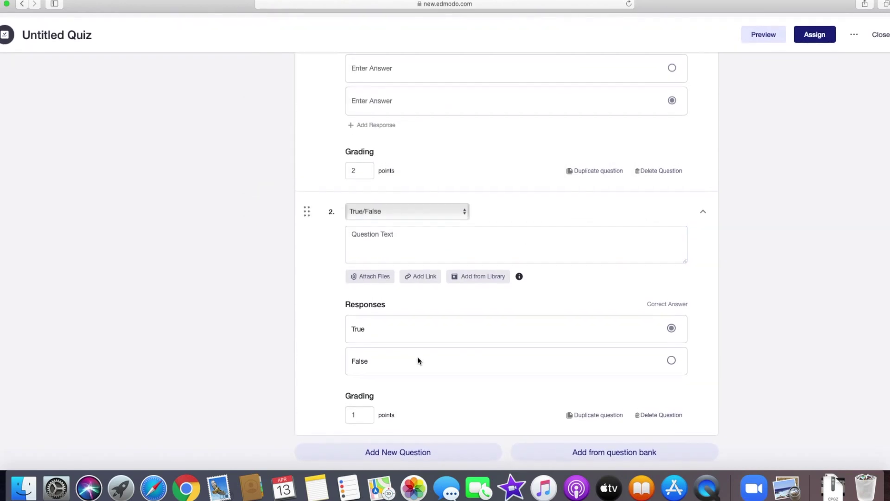
pyautogui.click(880, 37)
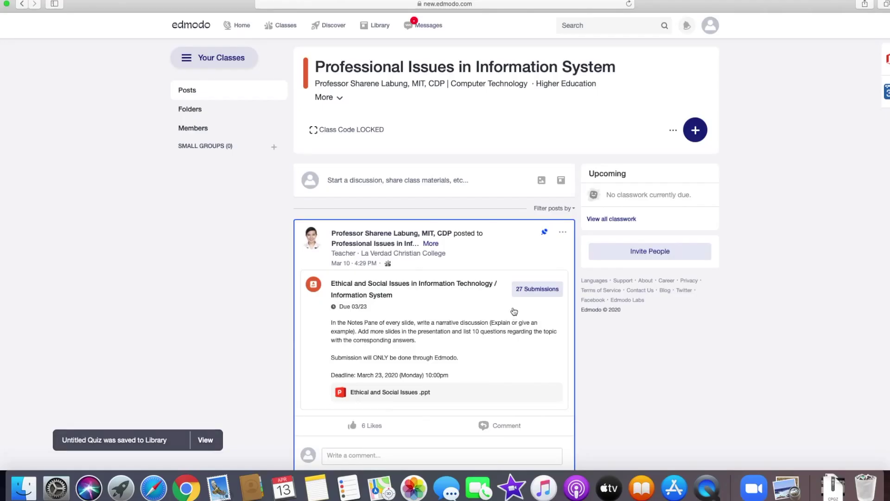
pyautogui.click(393, 182)
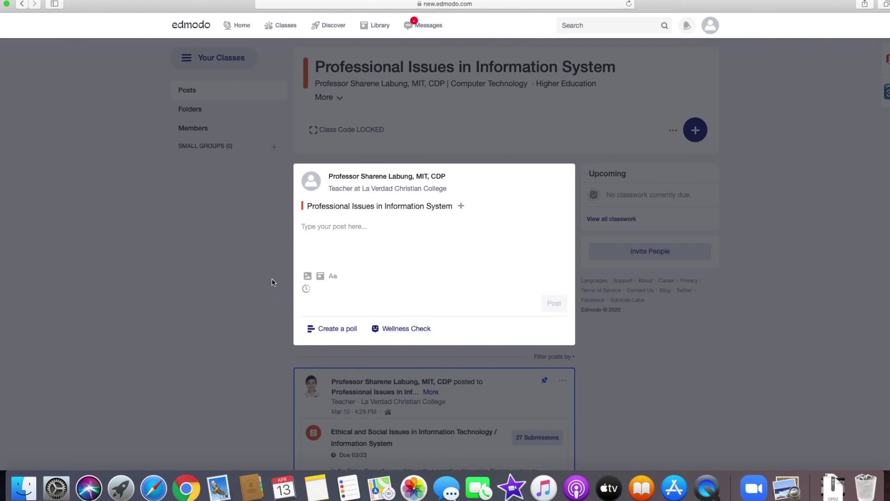
pyautogui.click(260, 280)
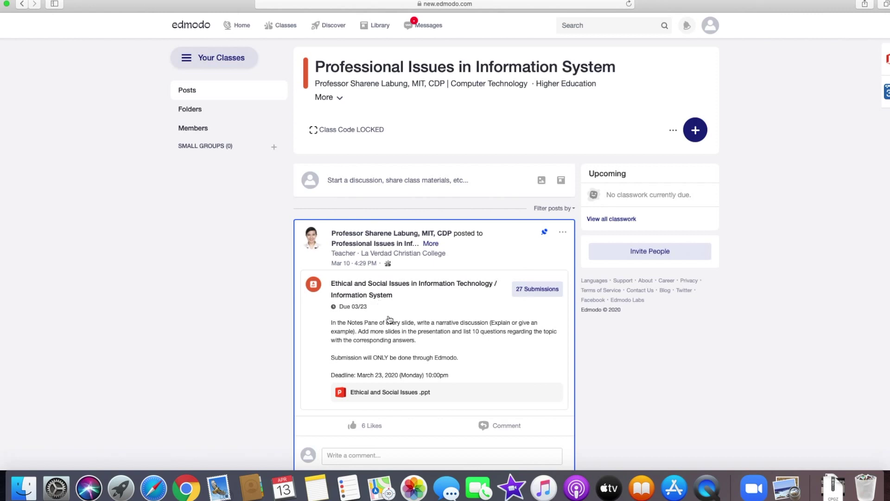
pyautogui.scroll(-2, 389, 319)
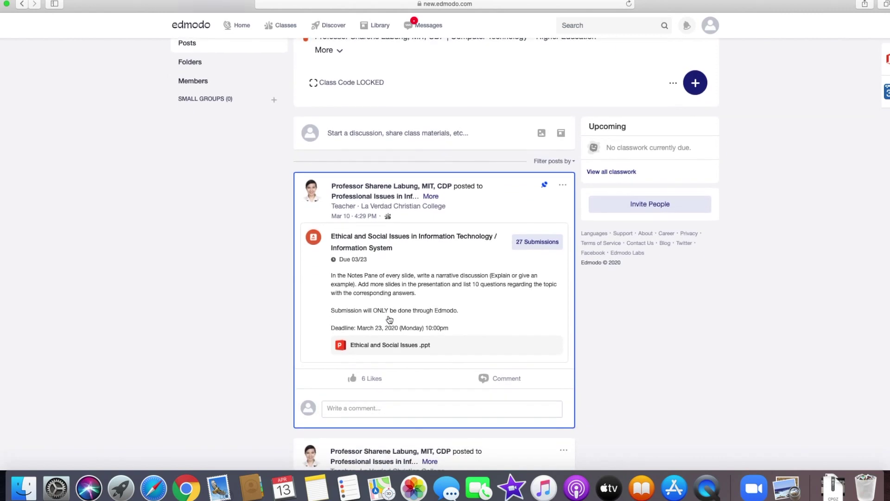
pyautogui.scroll(-2, 389, 319)
pyautogui.scroll(-1, 389, 320)
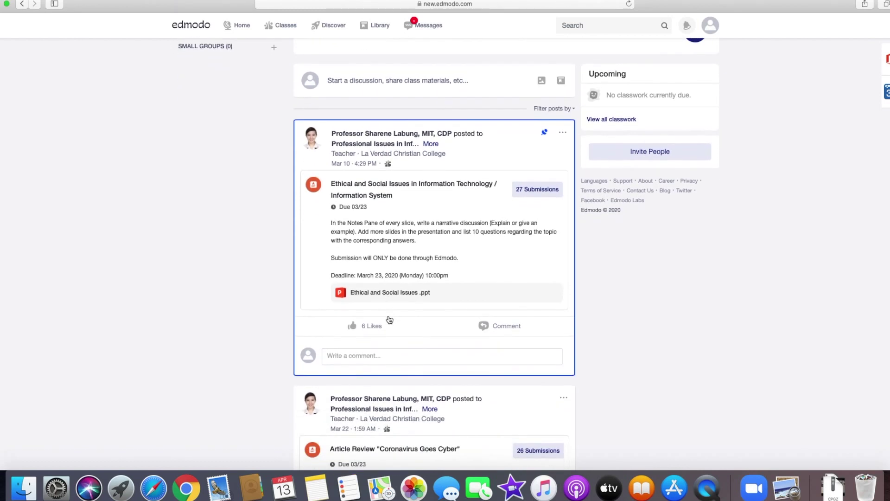
pyautogui.click(525, 195)
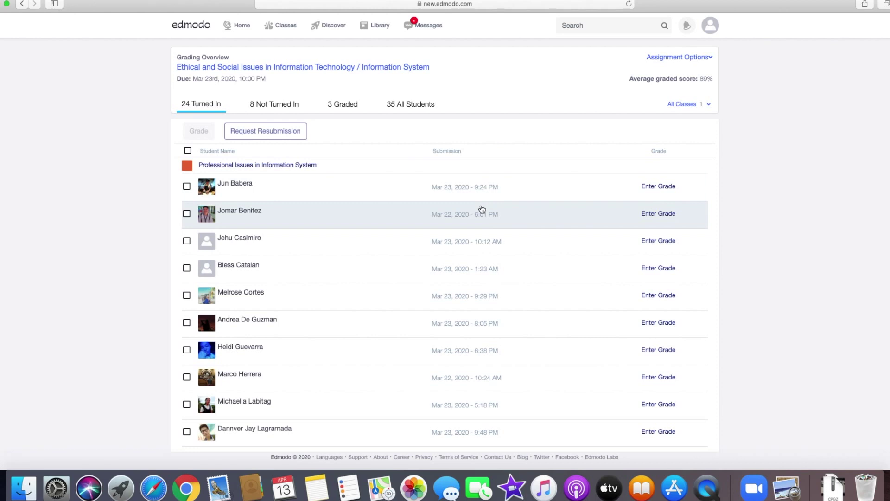
# Select all students in the submissions list, then deselect them again
pyautogui.click(188, 152)
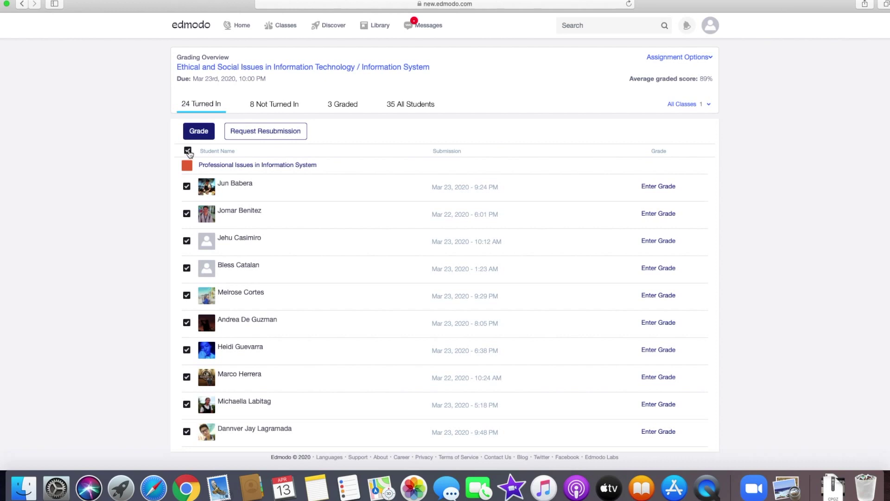
pyautogui.click(188, 151)
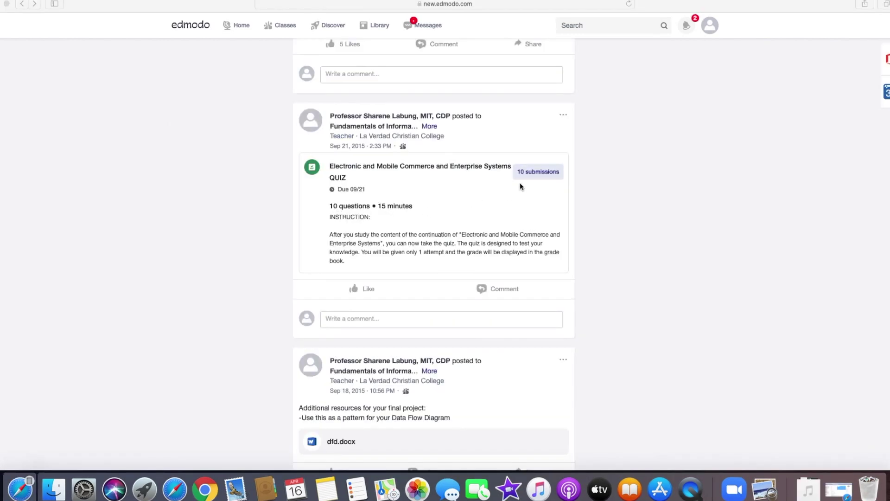
# Review the quiz's 10 submissions, stepping to a student's answer for question 2
pyautogui.click(525, 178)
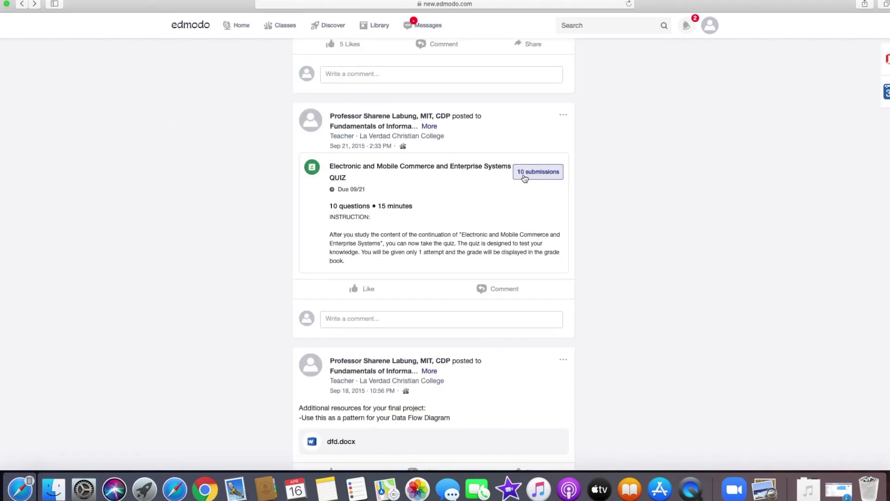
pyautogui.click(525, 178)
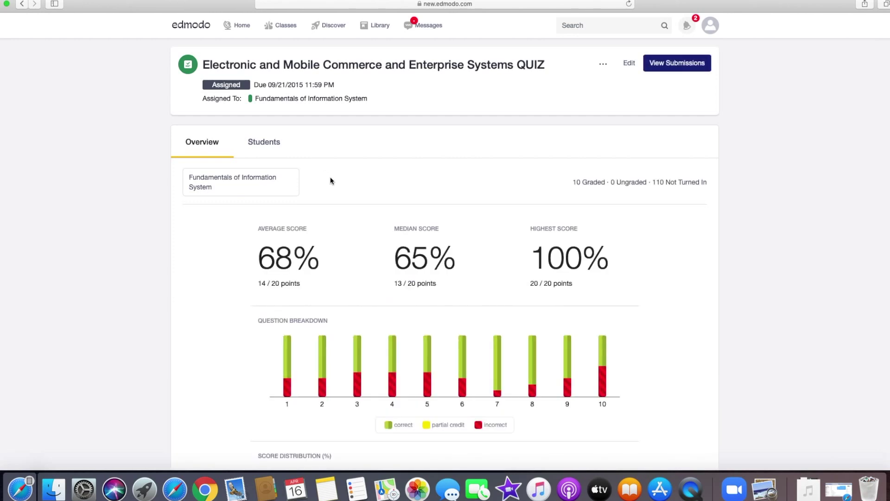
pyautogui.scroll(-2, 331, 181)
pyautogui.scroll(2, 331, 183)
pyautogui.click(660, 69)
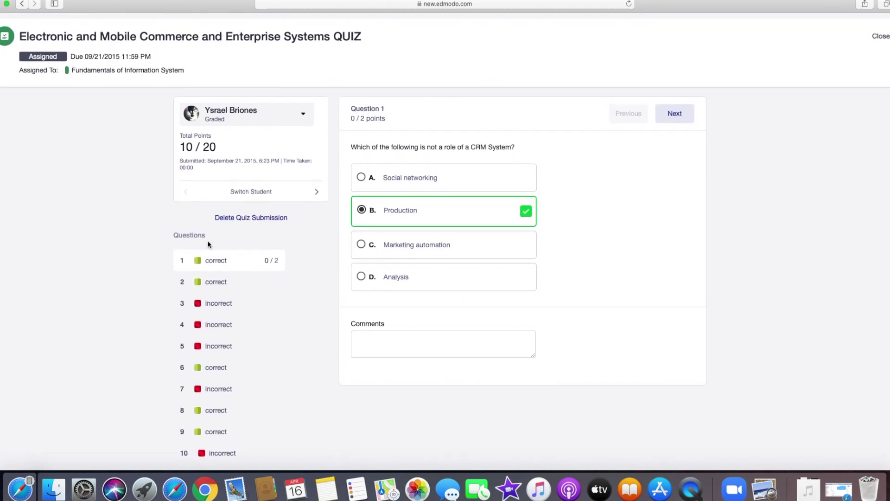
pyautogui.scroll(-1, 290, 330)
pyautogui.click(679, 115)
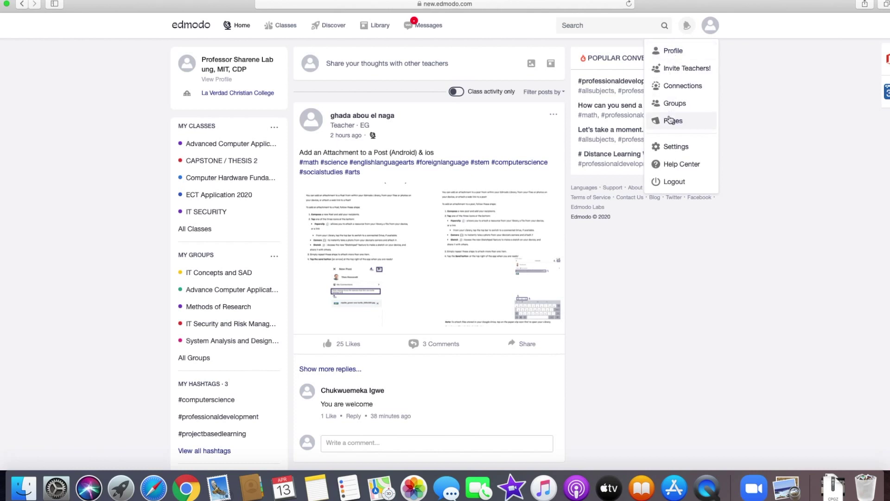
# View the teacher's profile About page with Introduction, Interests and Experience
pyautogui.click(666, 55)
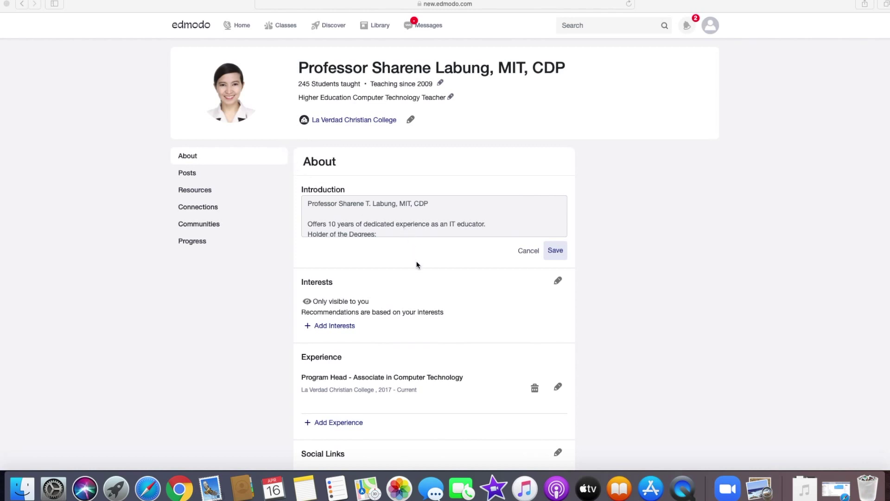
pyautogui.scroll(-1, 417, 265)
pyautogui.scroll(-1, 416, 264)
pyautogui.scroll(-1, 417, 264)
pyautogui.scroll(-2, 417, 265)
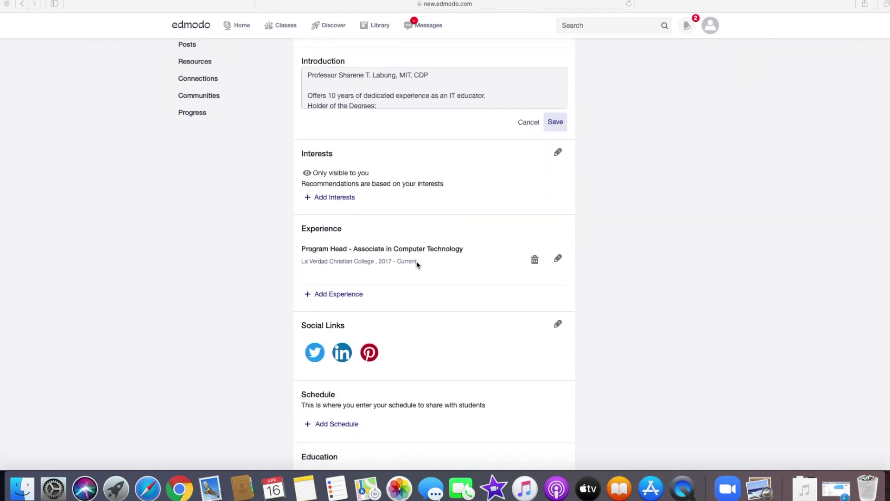
pyautogui.scroll(-3, 416, 265)
pyautogui.scroll(-1, 417, 265)
pyautogui.scroll(-3, 417, 264)
pyautogui.scroll(-3, 416, 264)
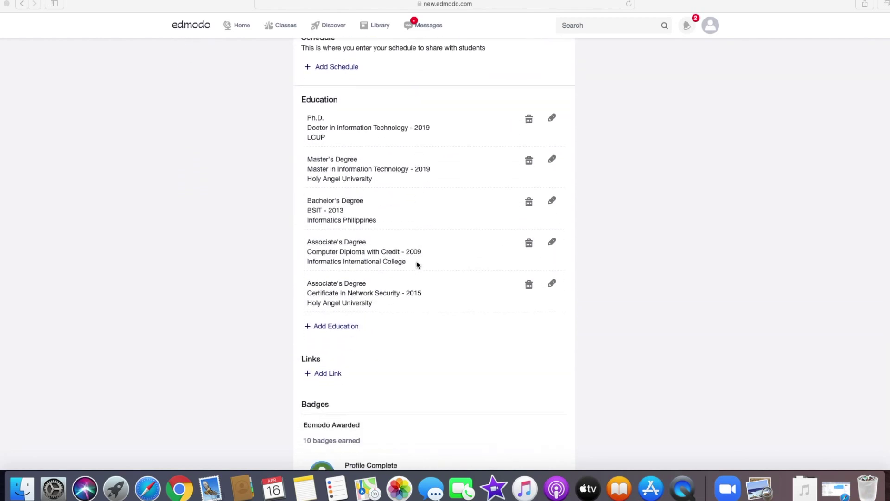
pyautogui.scroll(-3, 417, 265)
pyautogui.scroll(-2, 417, 265)
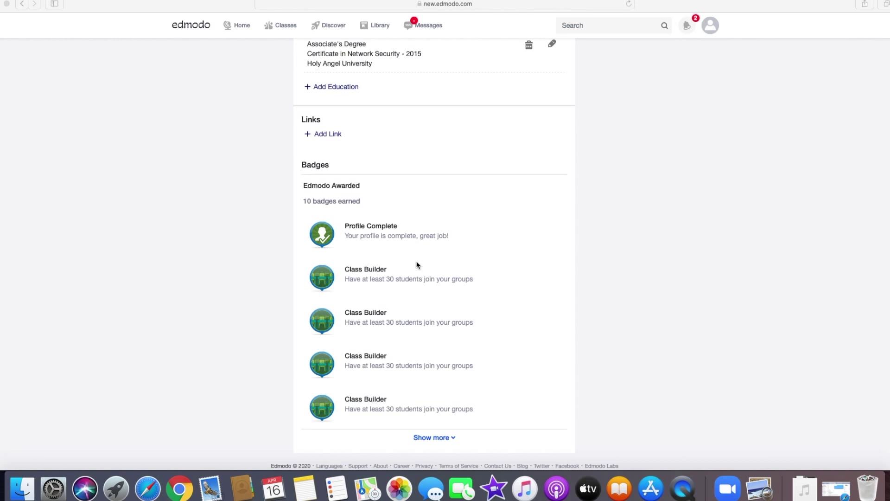
pyautogui.scroll(2, 417, 265)
pyautogui.scroll(3, 417, 264)
pyautogui.scroll(5, 417, 265)
pyautogui.scroll(2, 416, 265)
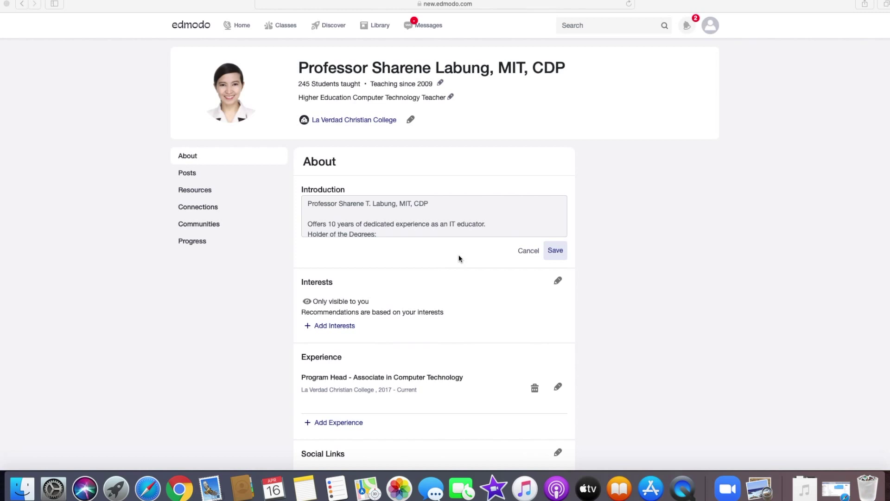
pyautogui.click(549, 252)
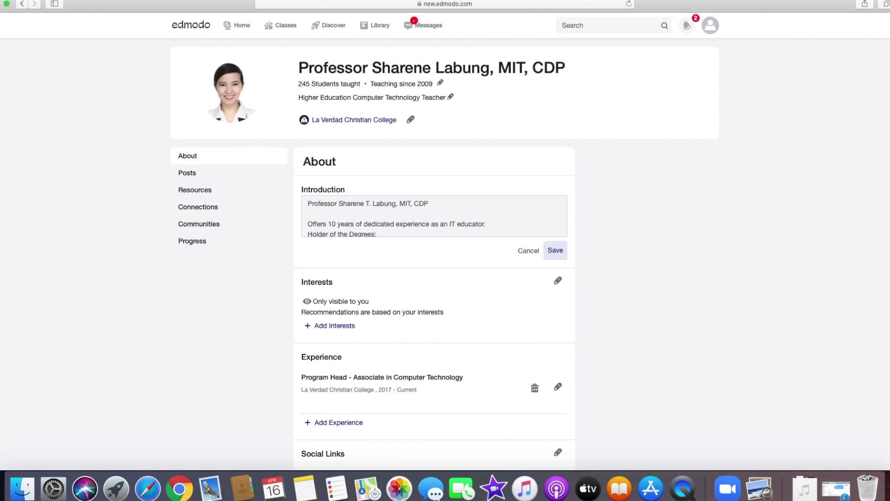